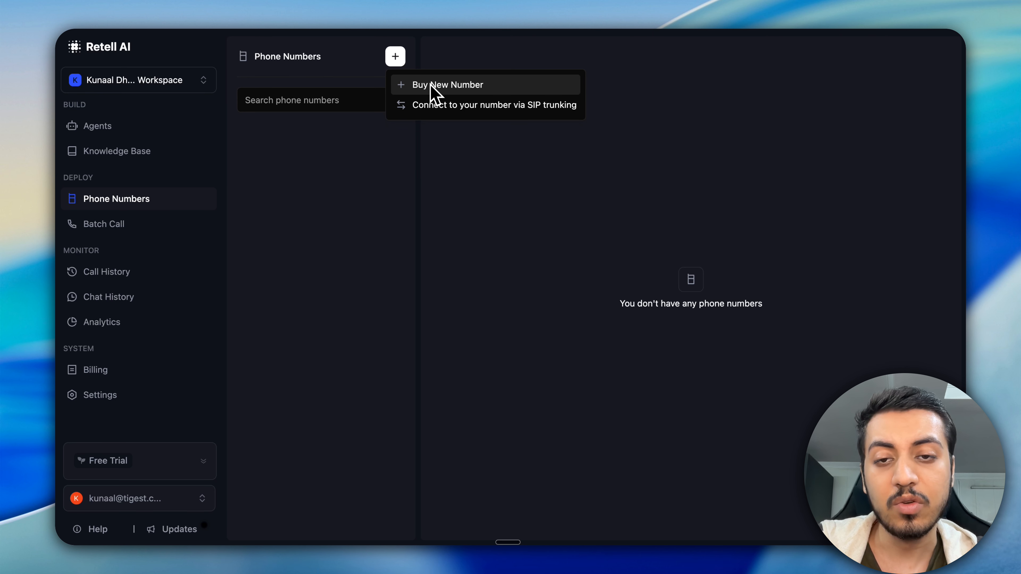
Step: View the options for buying a new phone number in Retell AI, then close them without purchasing
left_click(431, 85)
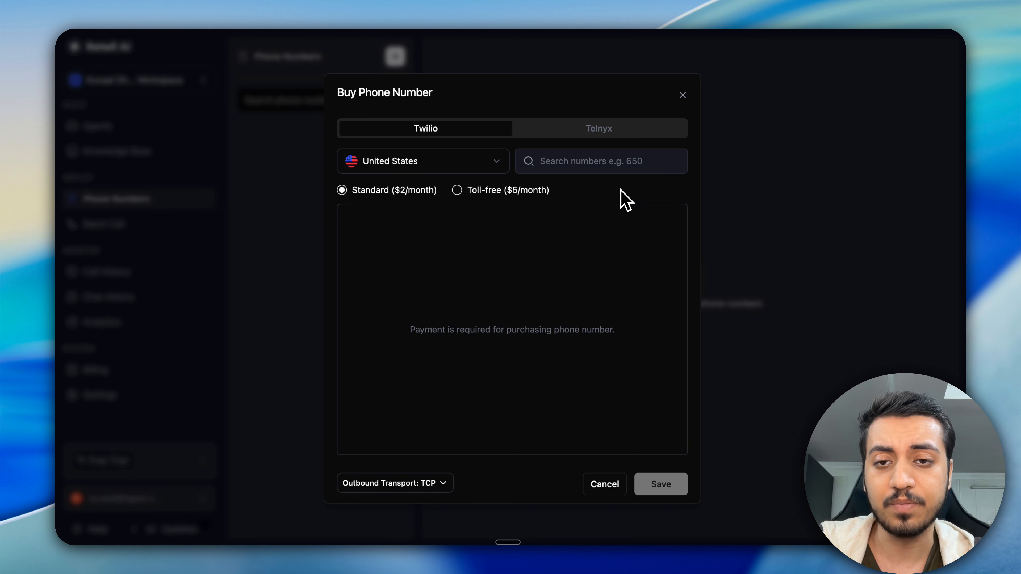
left_click(682, 95)
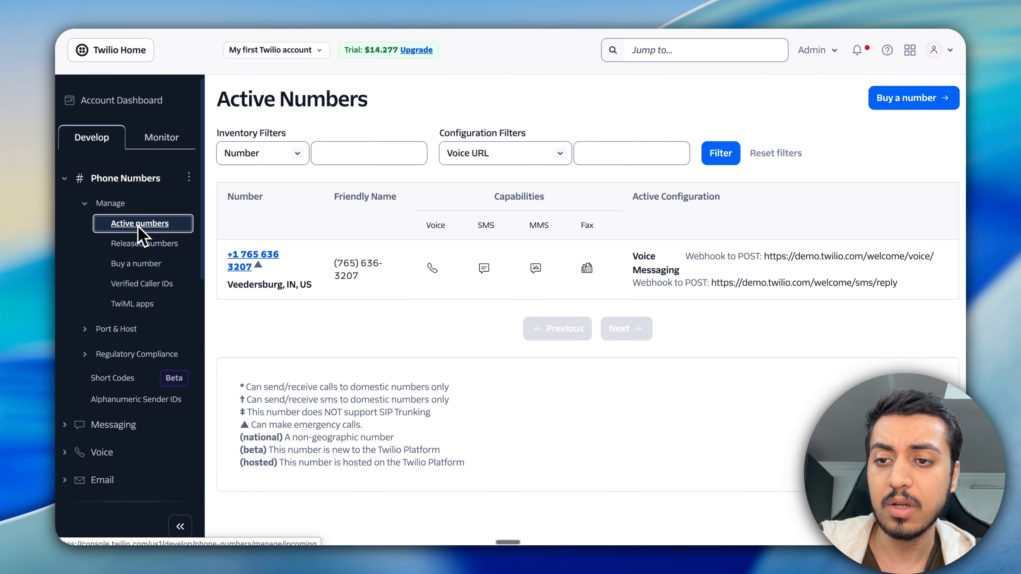
Step: In the Twilio console, review the purchase details of the first available US number, then return to the active numbers without buying
left_click(904, 100)
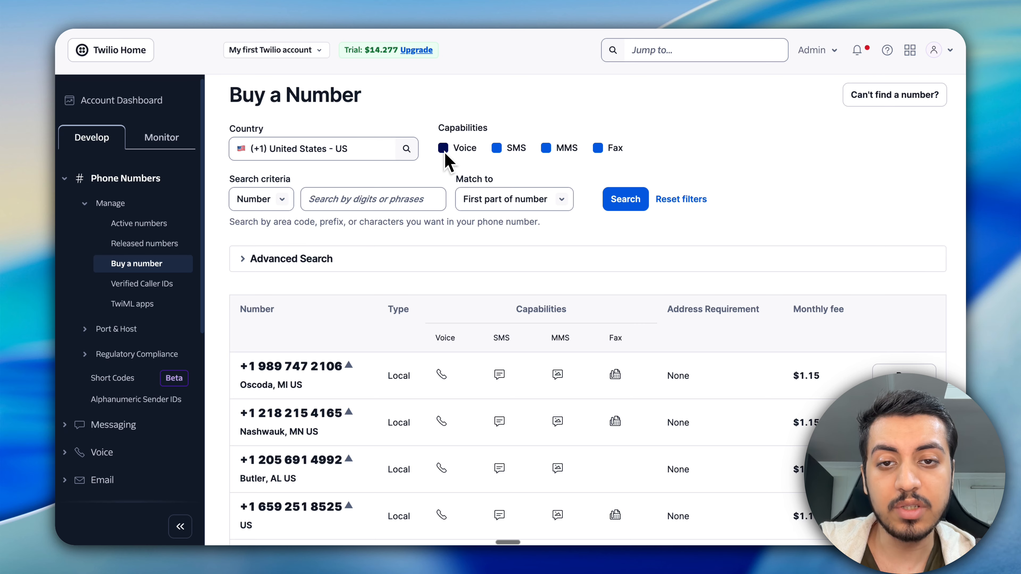
scroll(477, 280, "down", 2)
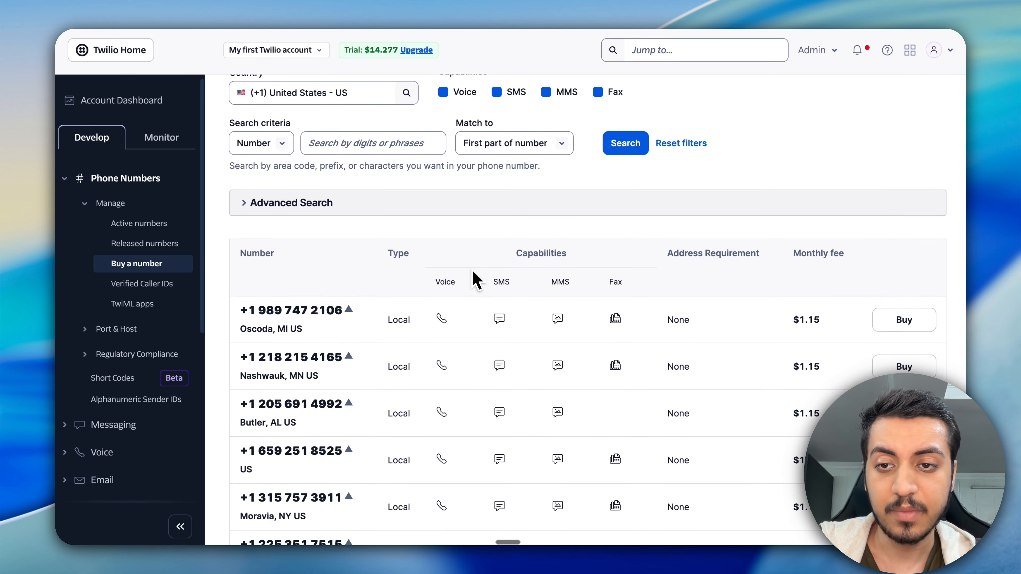
left_click(903, 310)
scroll(643, 386, "down", 4)
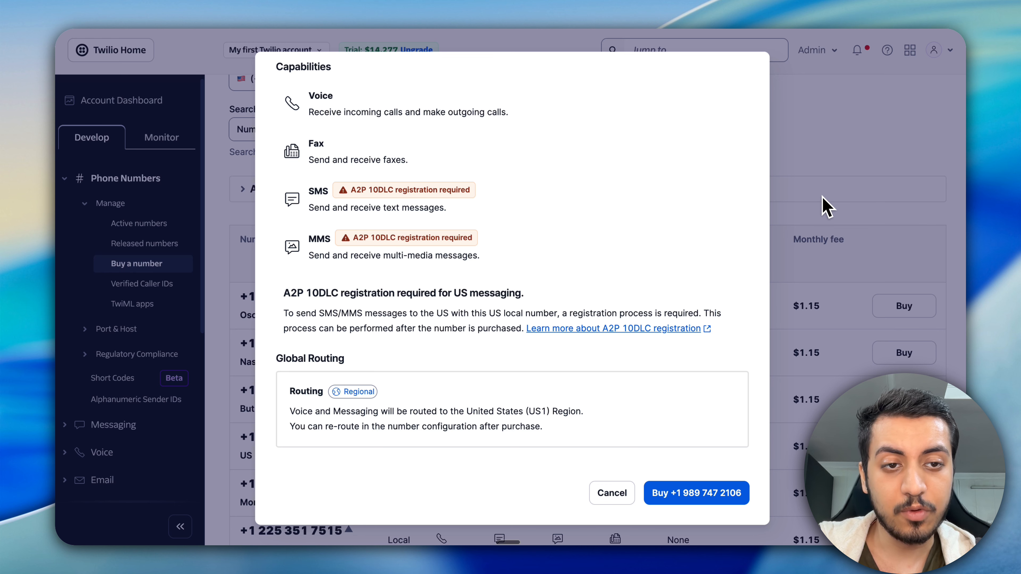
left_click(840, 163)
left_click(161, 224)
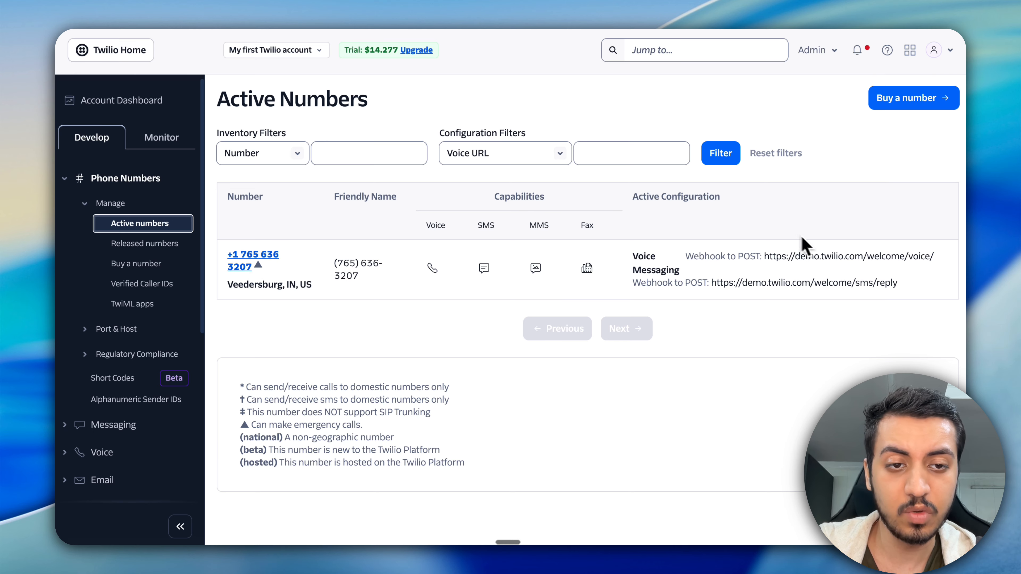
Step: Search the Twilio console for "sip trunk" and open the Elastic SIP Trunks page
left_click(689, 45)
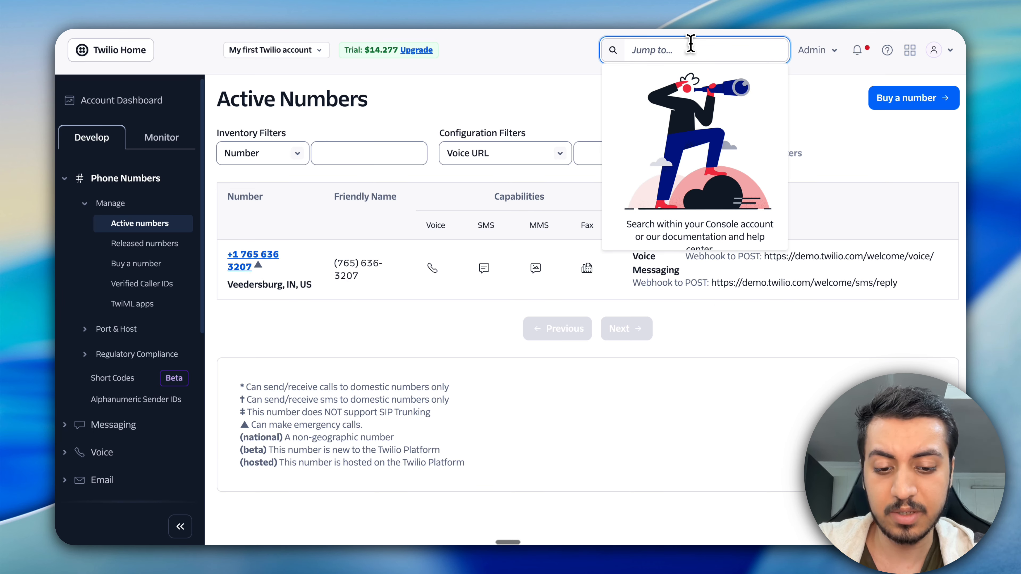
type("sip ")
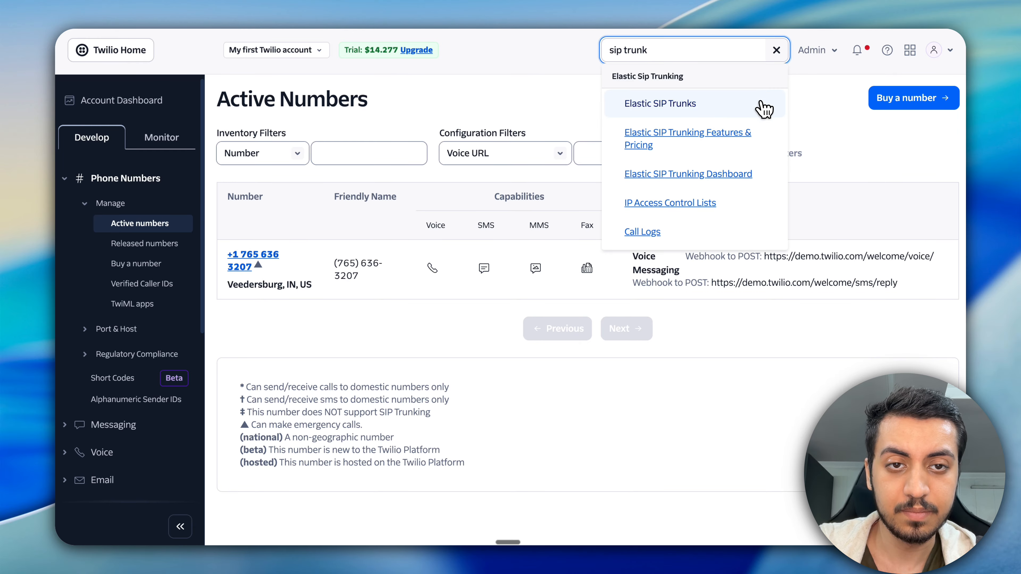
type("trunk")
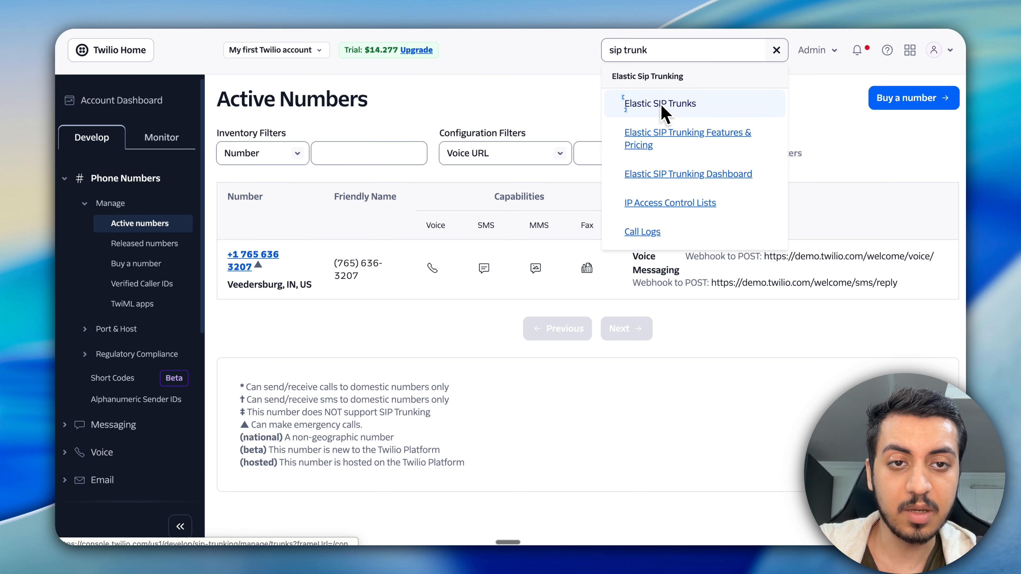
left_click(658, 107)
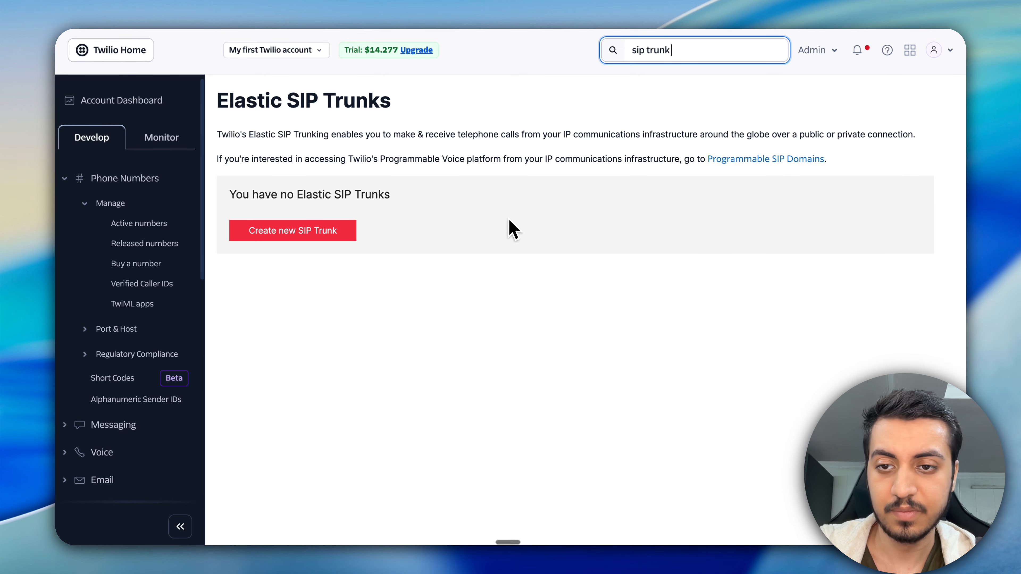
Step: Create a new SIP trunk with the friendly name retell-voice-ai
left_click(326, 236)
left_click(609, 173)
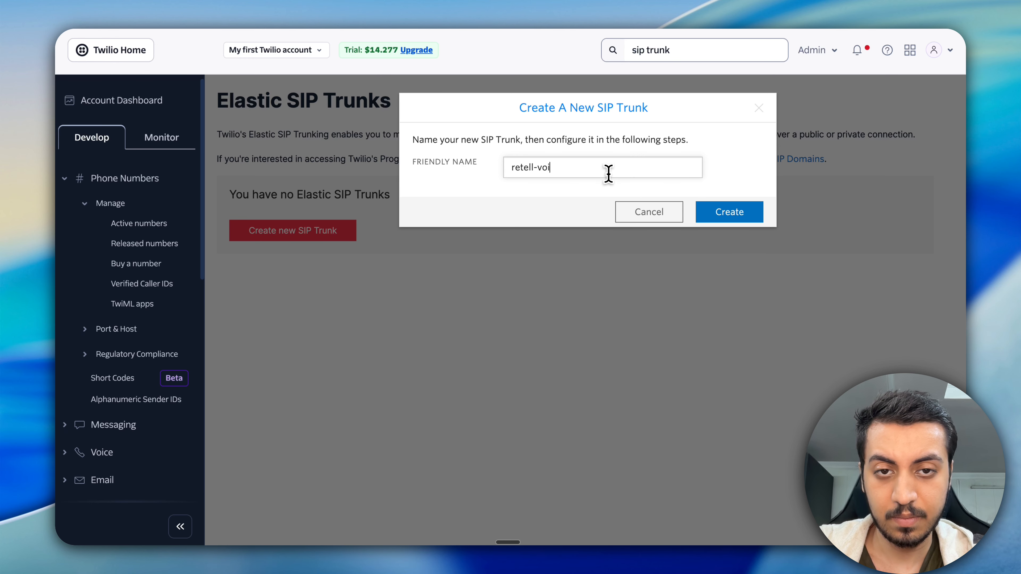
type("retell-voice-ai")
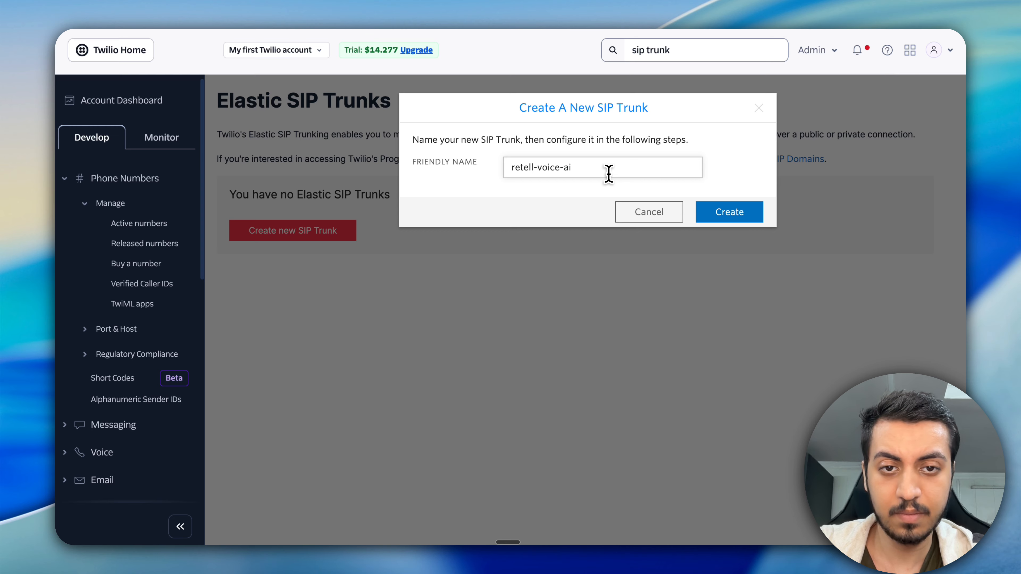
left_click(717, 218)
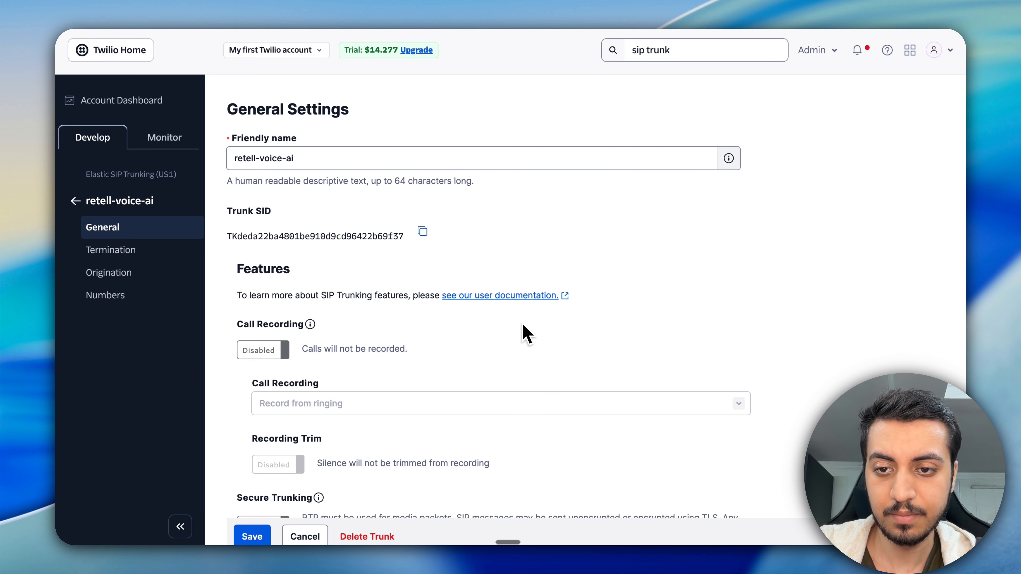
Step: Open Retell AI's Twilio documentation from the Google results and examine the example of the trunk's general settings
scroll(521, 331, "down", 2)
key("ctrl+Tab")
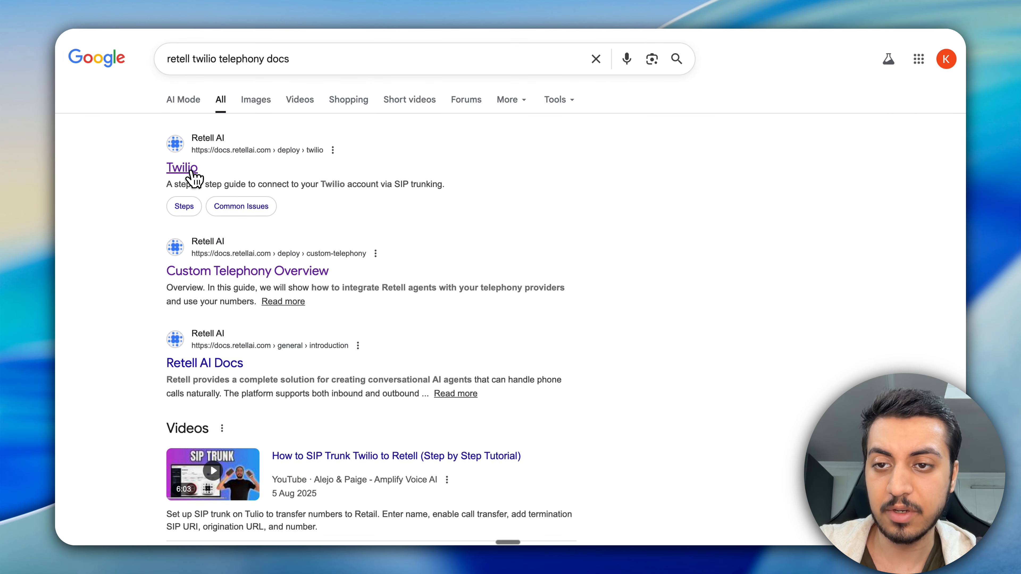
left_click(219, 175)
scroll(416, 247, "down", 2)
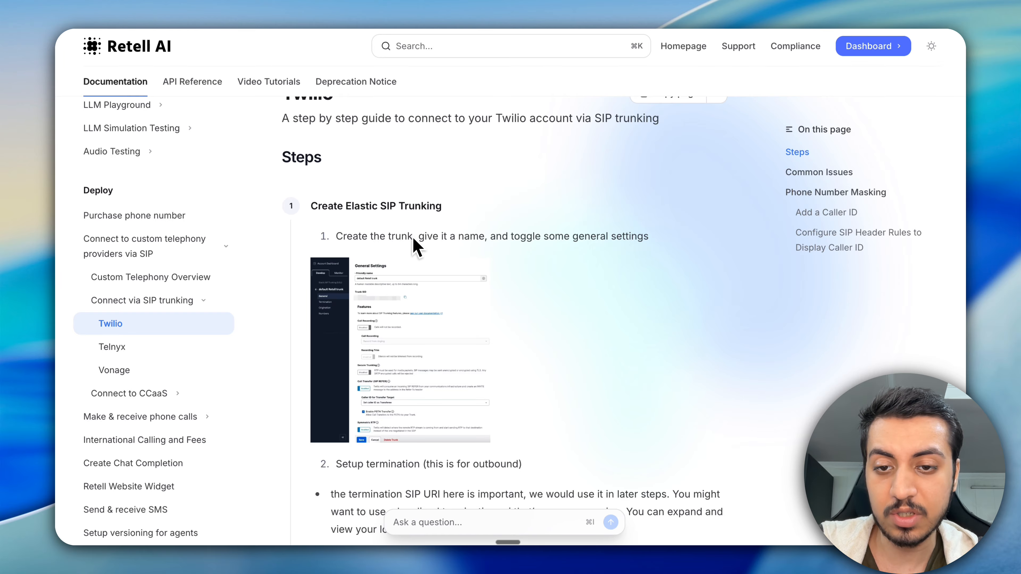
scroll(414, 241, "down", 4)
left_click(398, 266)
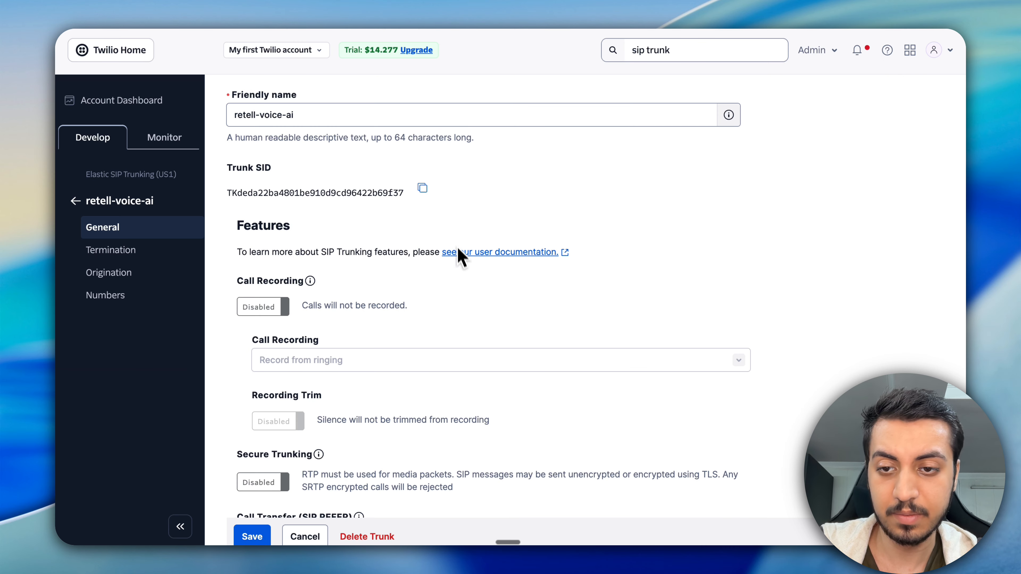
Step: In the Twilio trunk's general settings, enable Call Transfer (SIP REFER), PSTN Transfer and Symmetric RTP, and save them
scroll(471, 321, "down", 5)
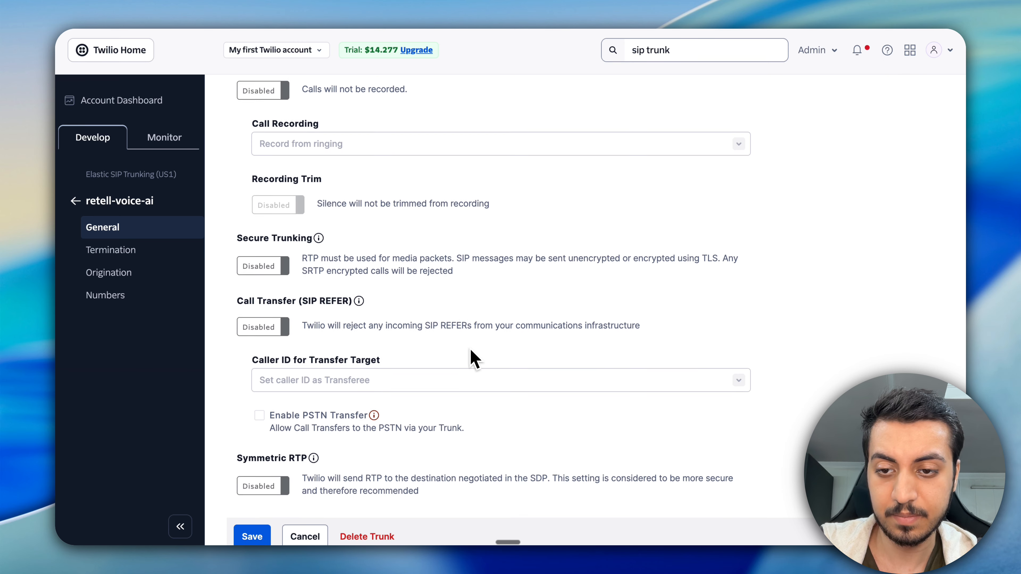
scroll(475, 358, "down", 2)
left_click(267, 266)
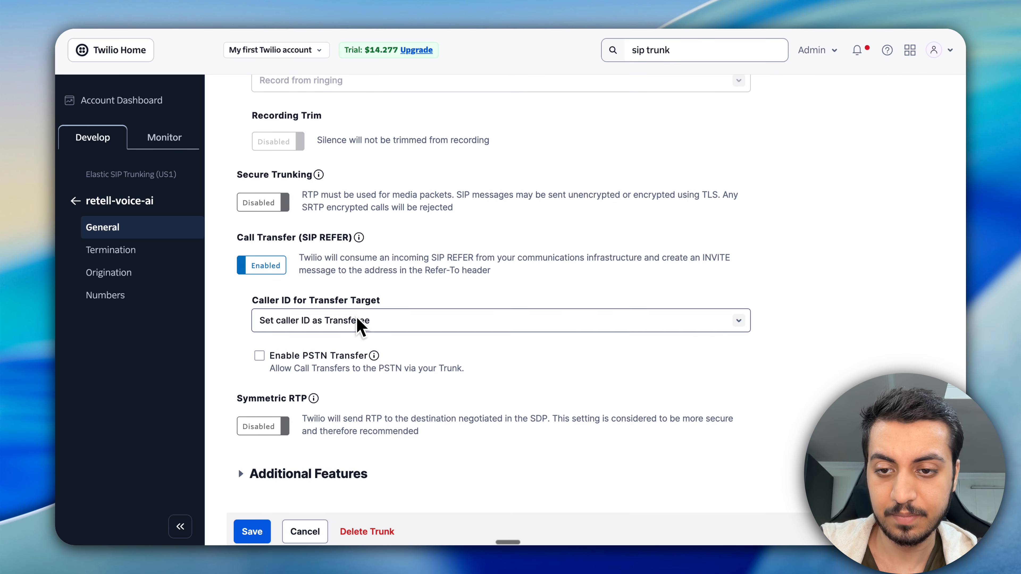
left_click(259, 355)
left_click(262, 426)
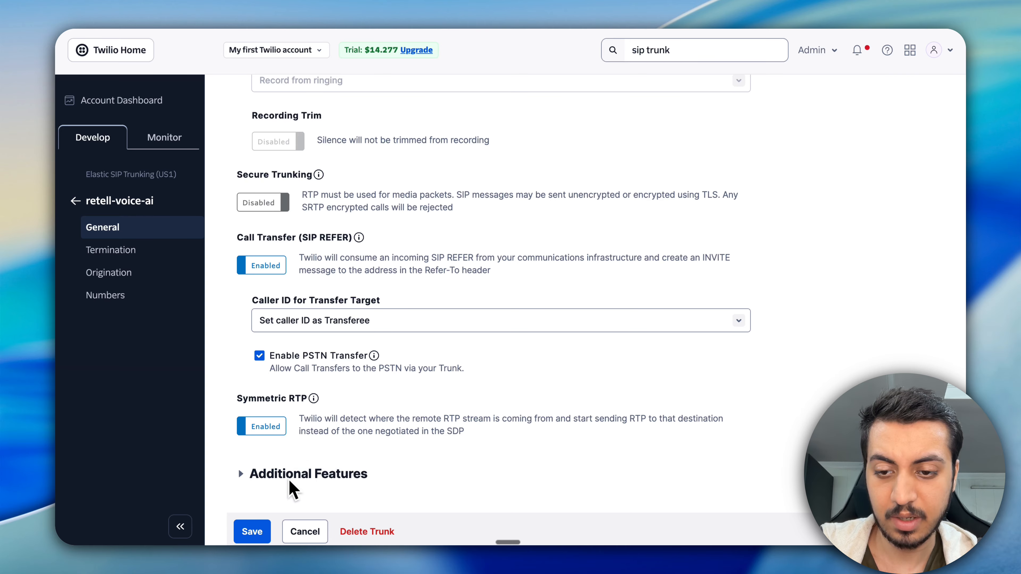
left_click(252, 532)
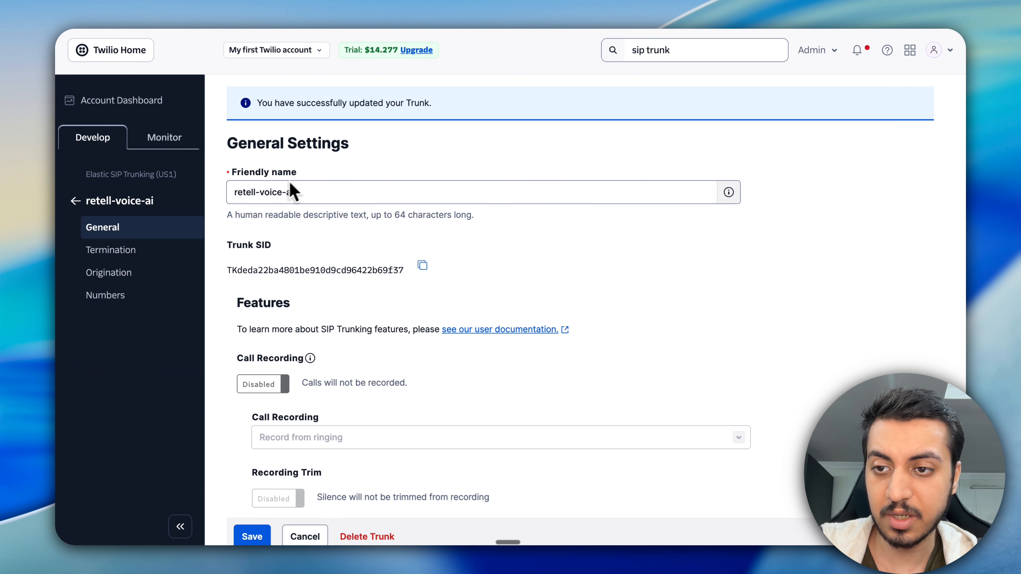
Step: Set the trunk's Termination SIP URI to voice-retell-agent, consulting the Retell termination guide
left_click(133, 251)
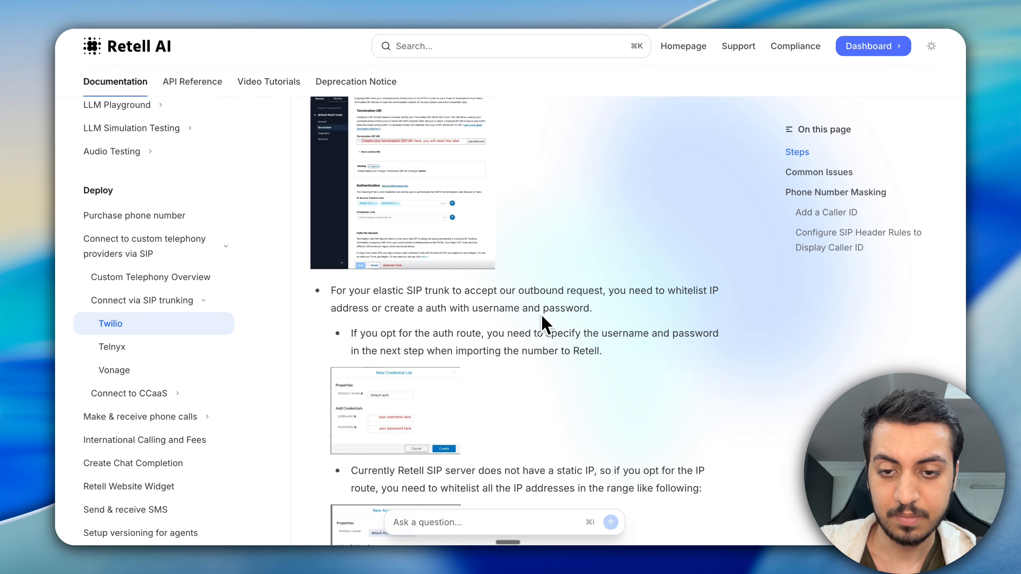
scroll(543, 322, "down", 5)
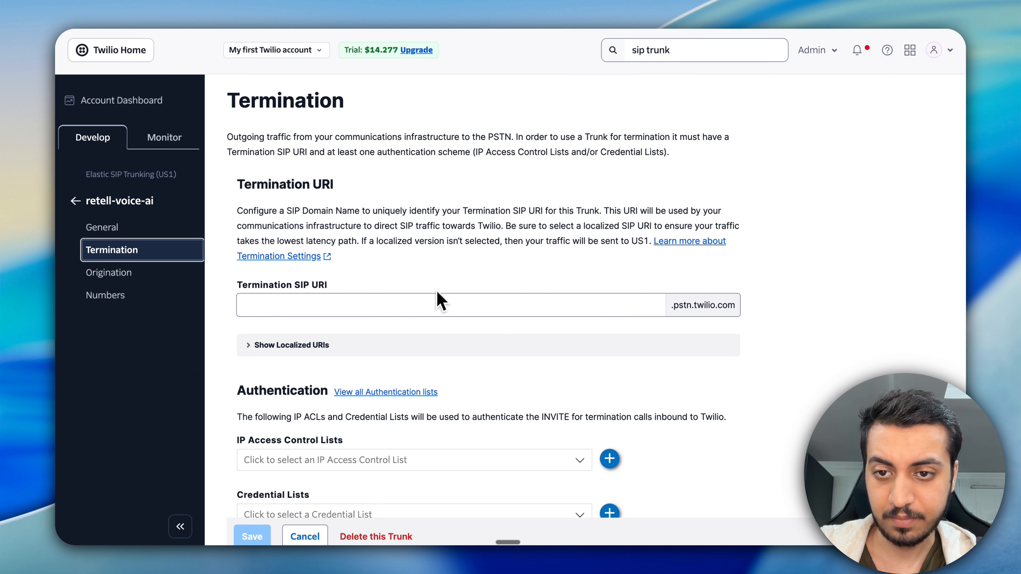
scroll(440, 299, "down", 2)
left_click(341, 243)
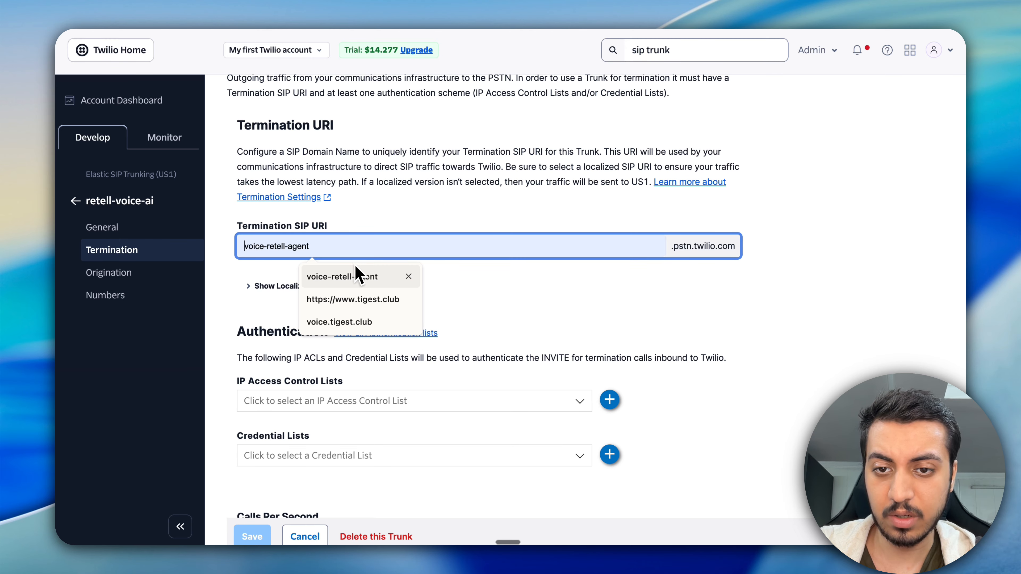
left_click(356, 276)
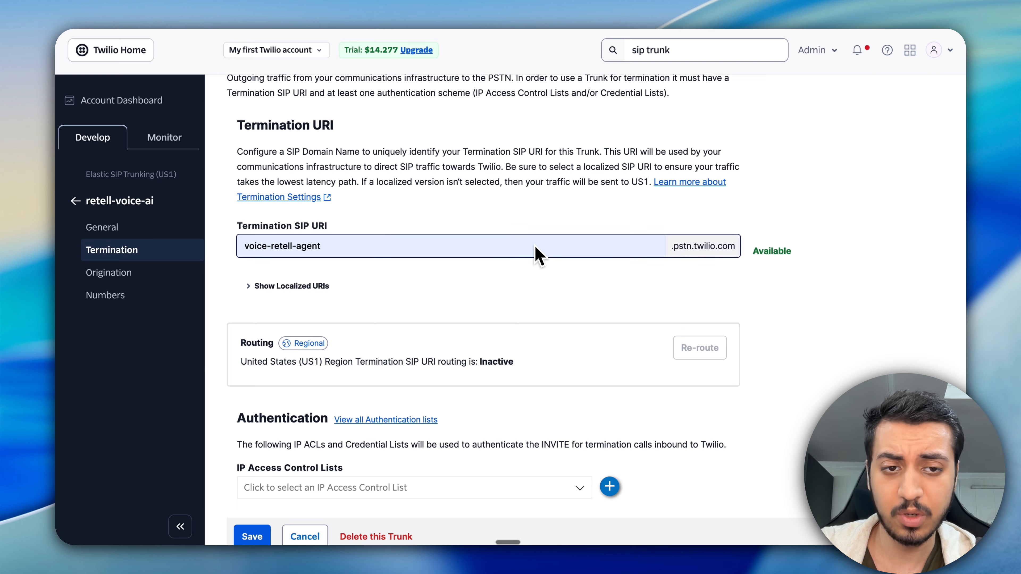
Step: Compare the trunk's termination authentication options with the two IP access control list examples in the Retell documentation
scroll(771, 310, "down", 6)
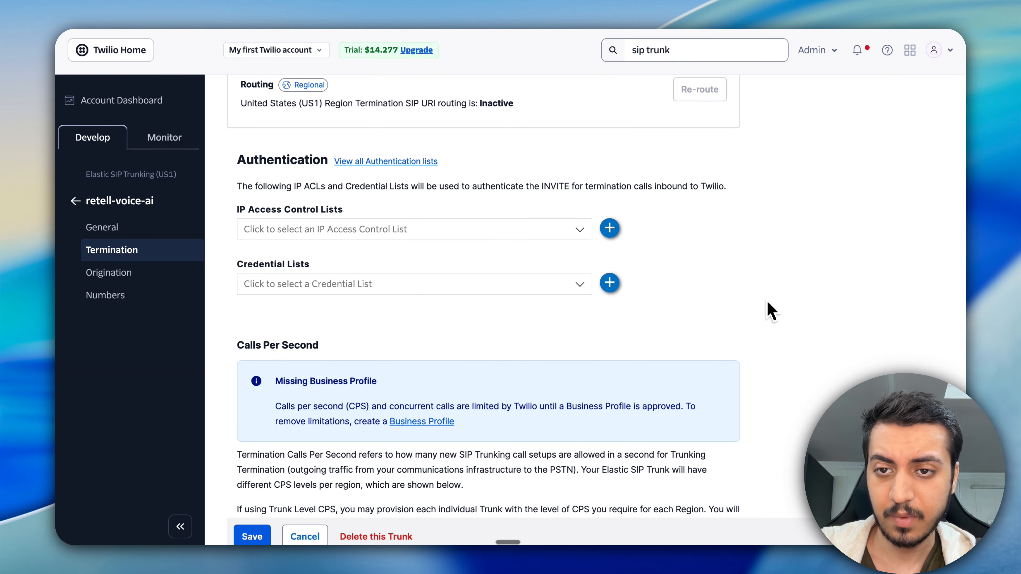
scroll(771, 310, "up", 1)
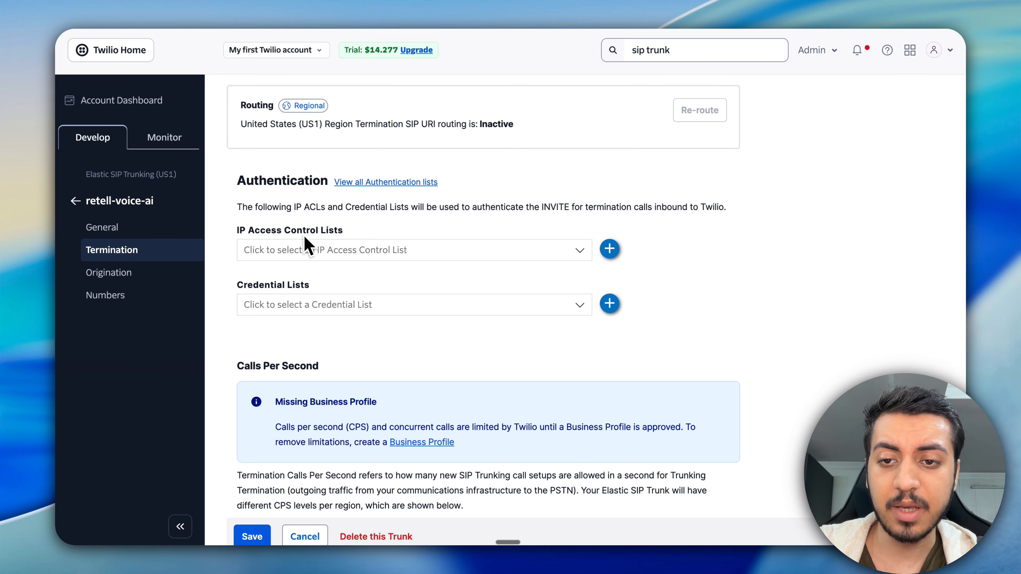
key("ctrl+Tab")
scroll(521, 221, "down", 5)
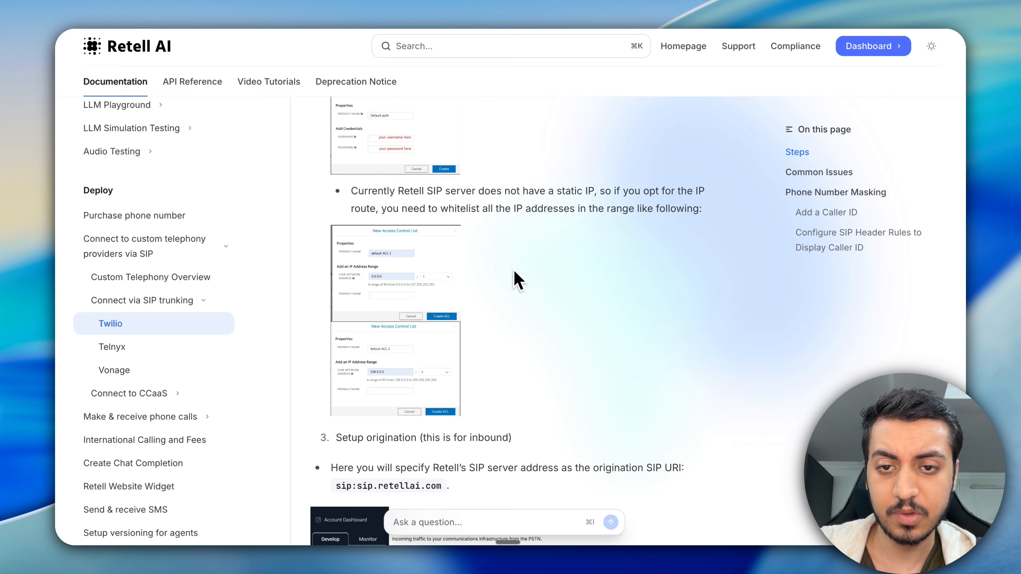
scroll(515, 273, "down", 3)
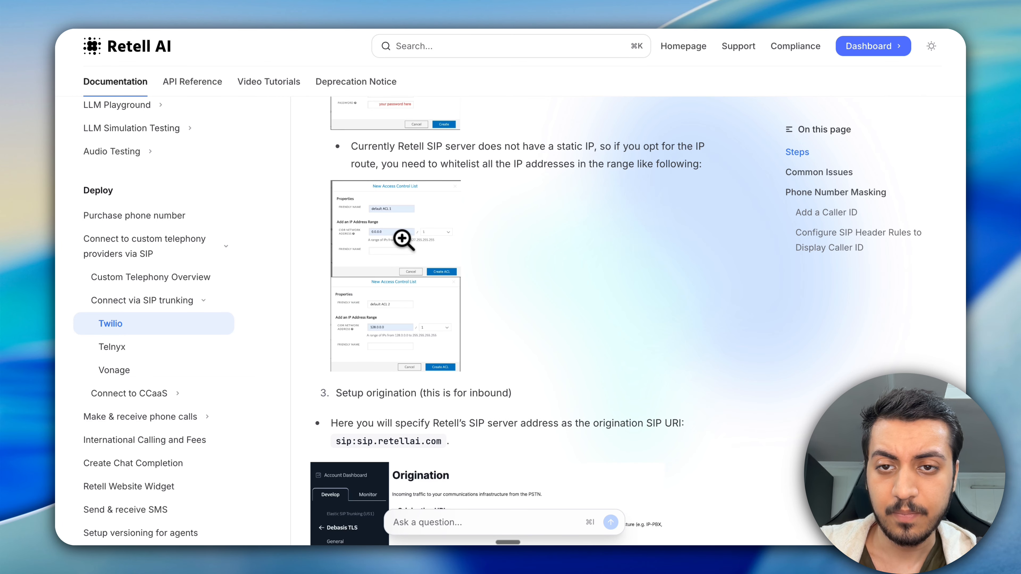
left_click(374, 224)
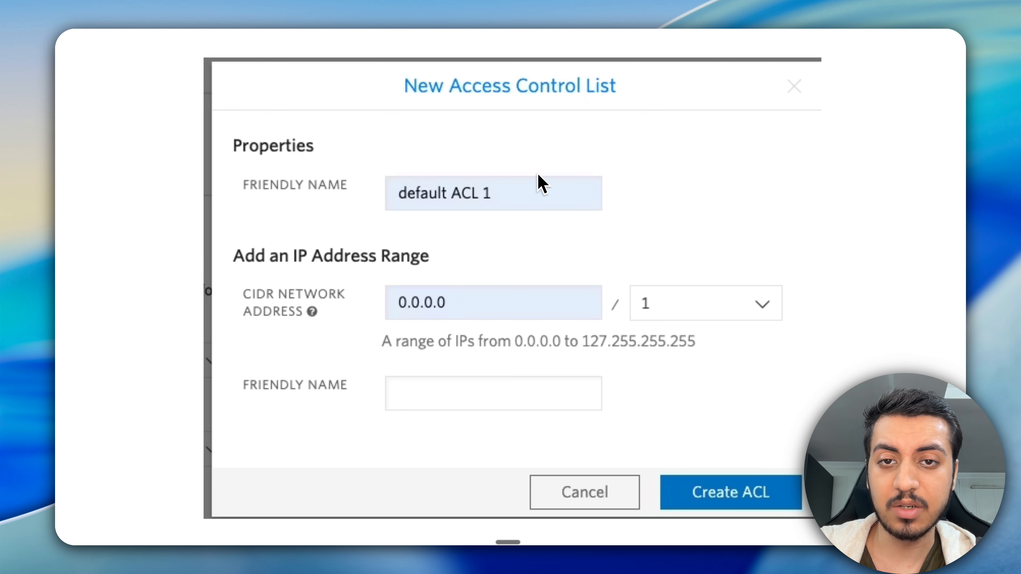
left_click(902, 198)
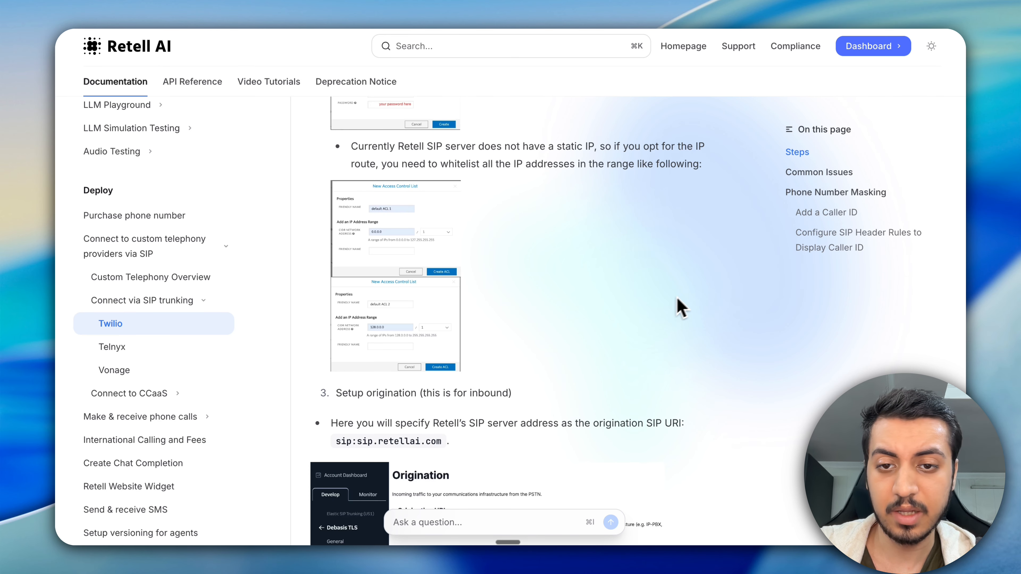
left_click(480, 327)
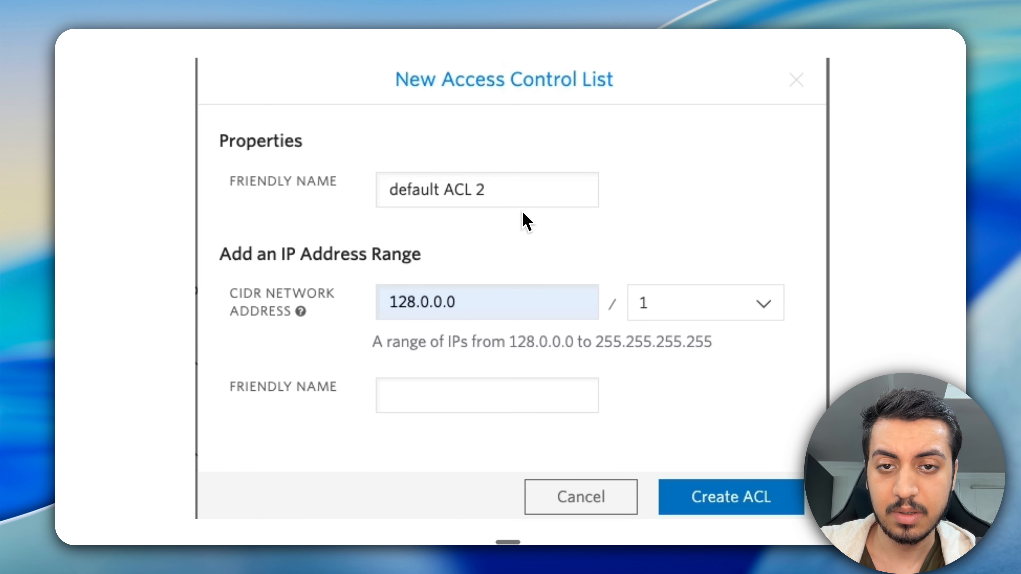
left_click(905, 260)
left_click(386, 233)
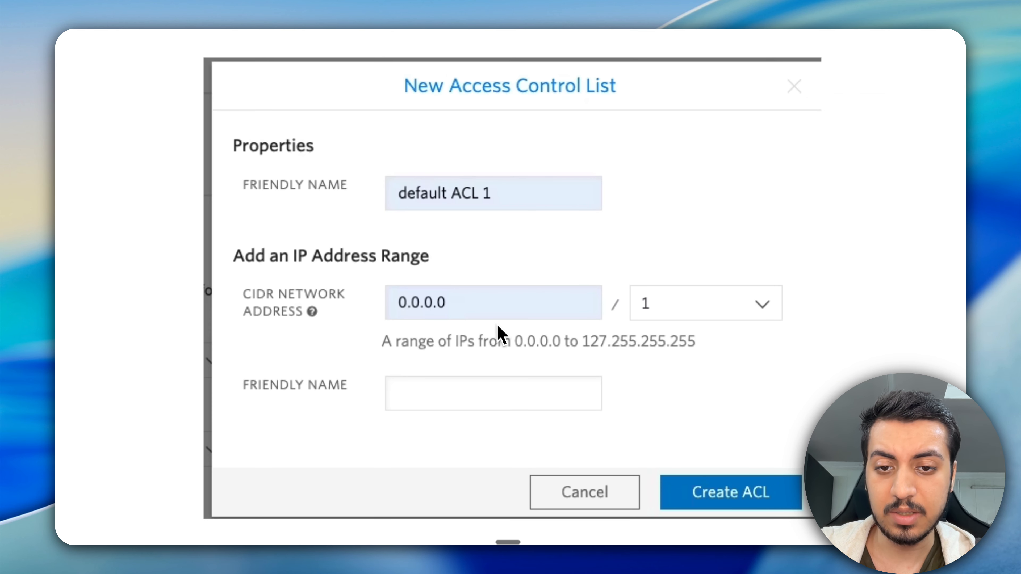
left_click(910, 279)
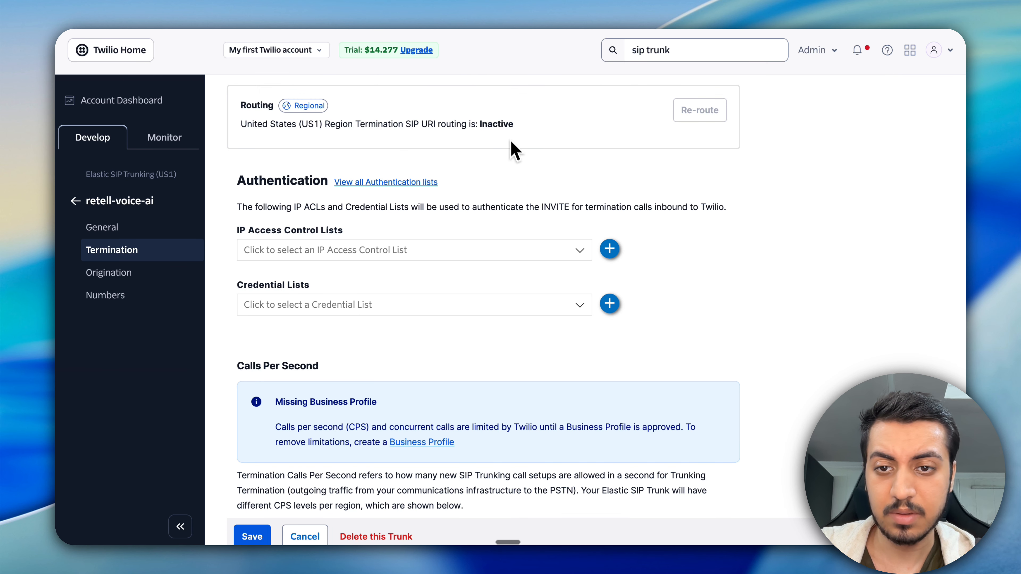
Step: Create an IP access control list named default ACL 1 with the address range 0.0.0.0/1, following the Retell documentation example
left_click(611, 249)
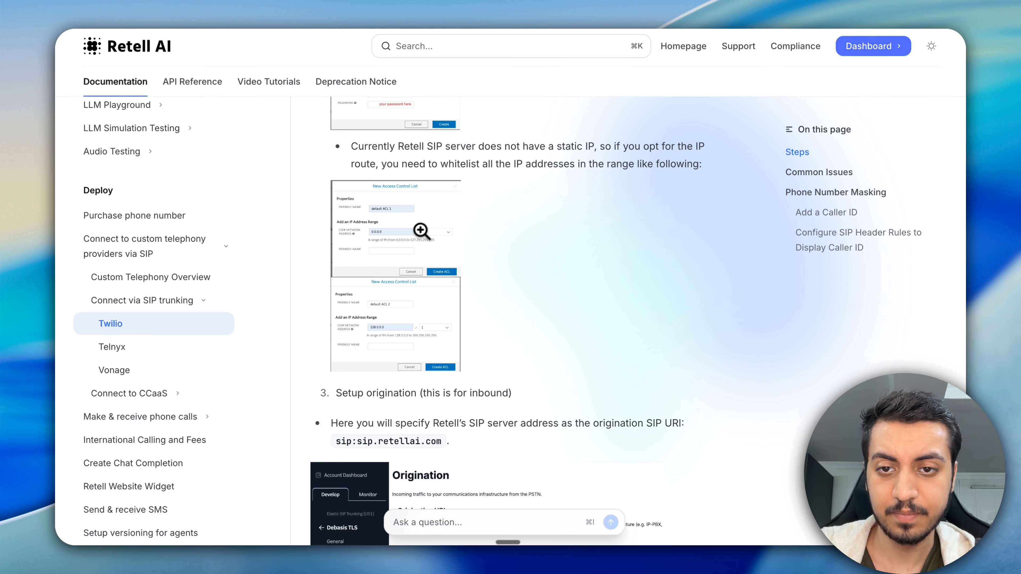
left_click(418, 229)
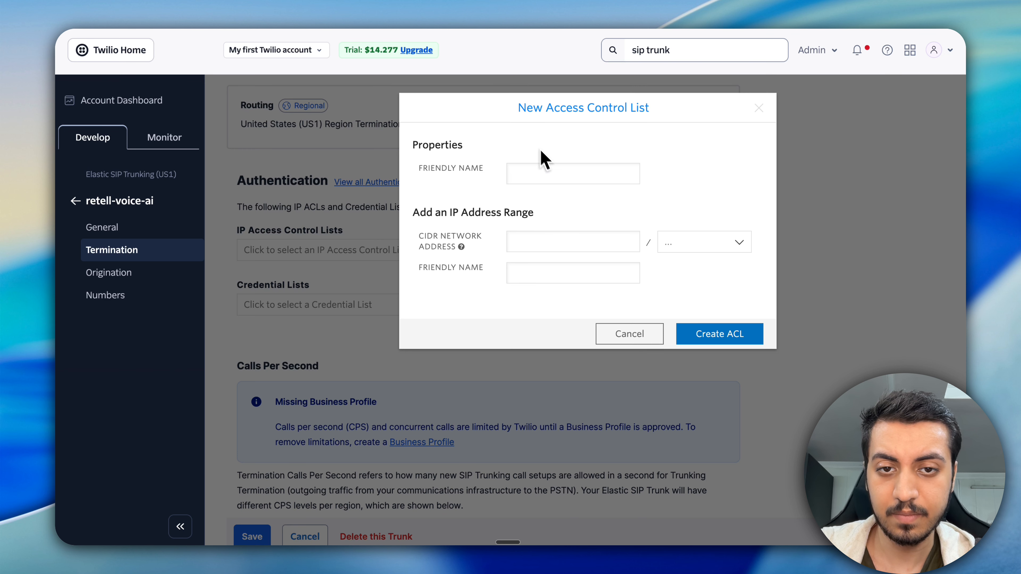
left_click(567, 173)
type("default")
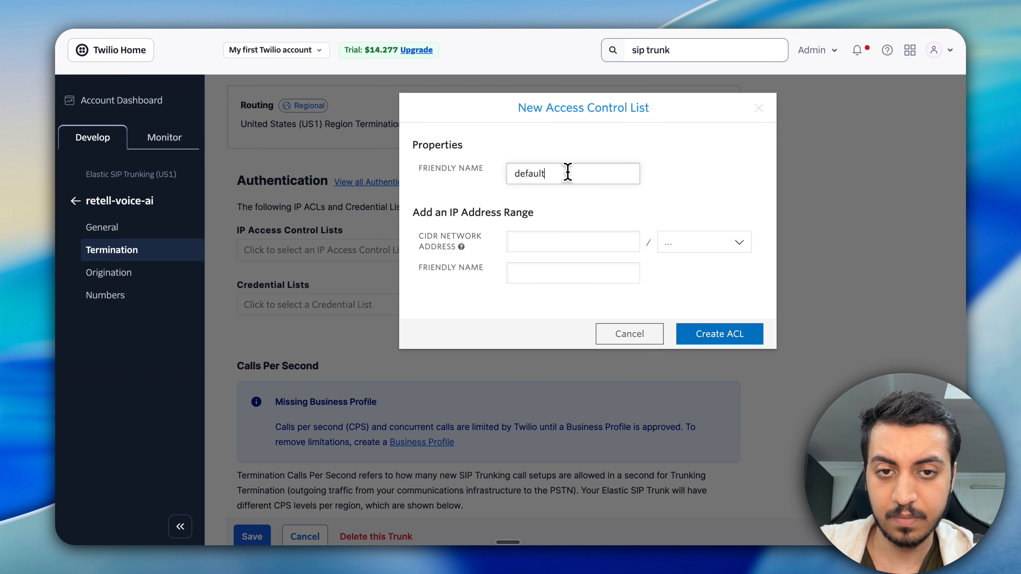
type(" ACL 1")
left_click(566, 238)
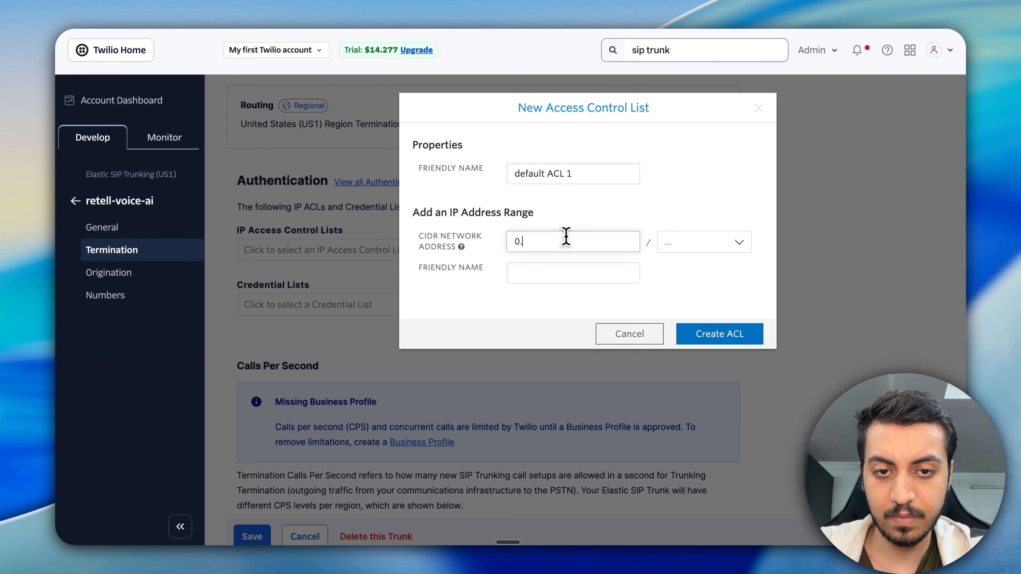
type("0.0.0.0")
left_click(669, 243)
left_click(677, 393)
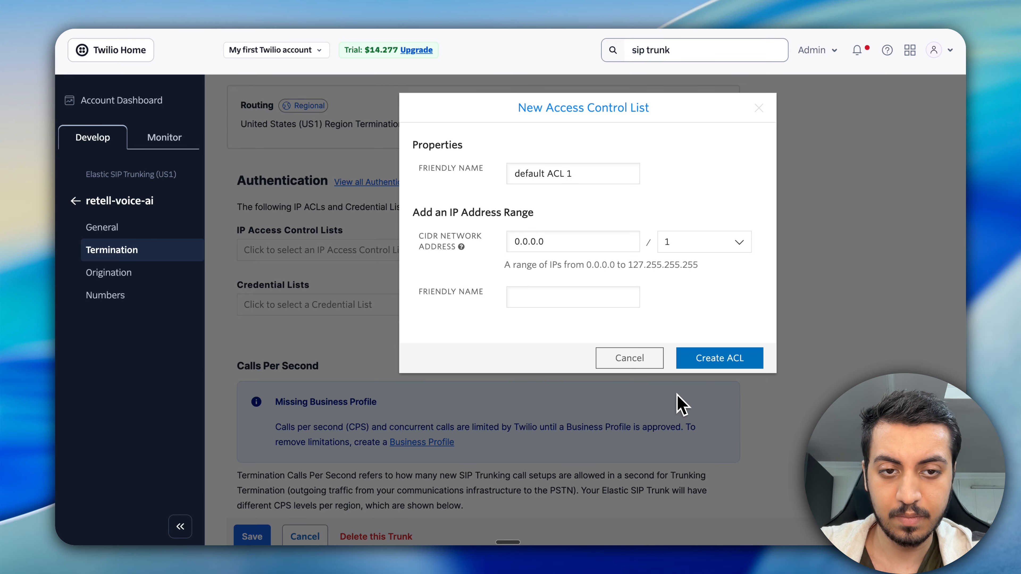
left_click(713, 359)
Step: Create a second IP access control list named default ACL 2 with the address range 128.0.0.0/1, checking the Retell documentation example
left_click(606, 251)
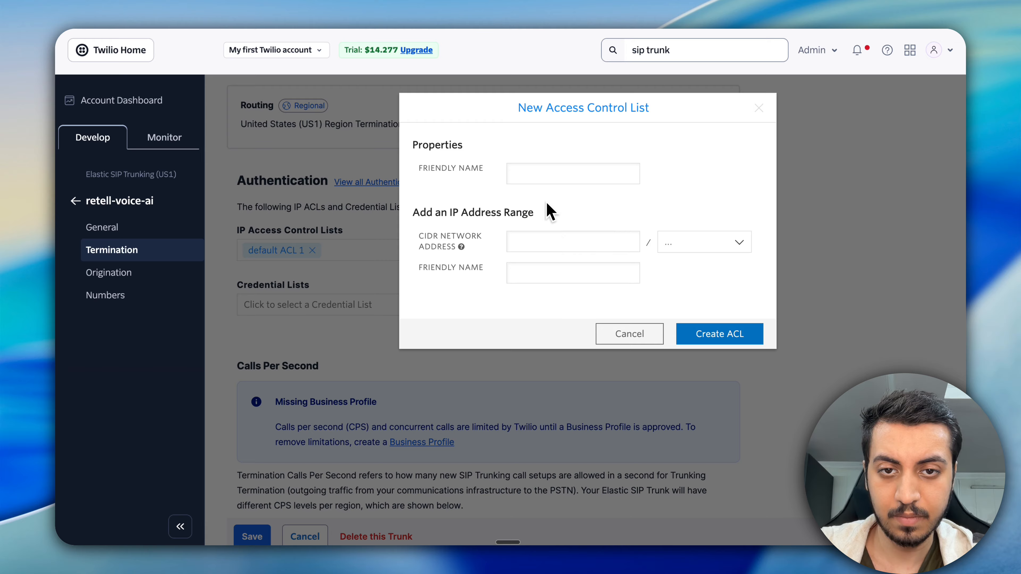
left_click(528, 174)
type("default ACL 1")
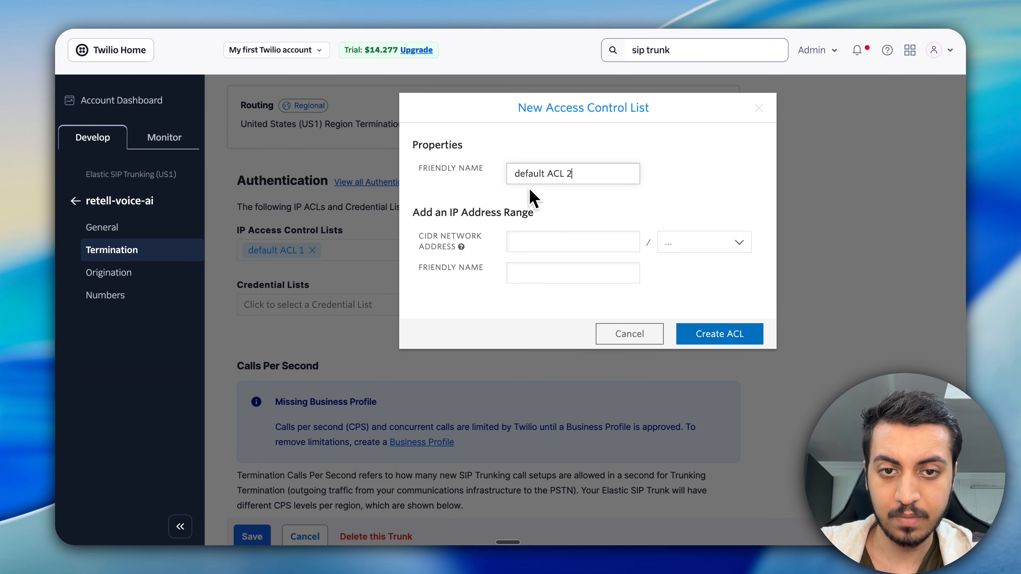
left_click(520, 241)
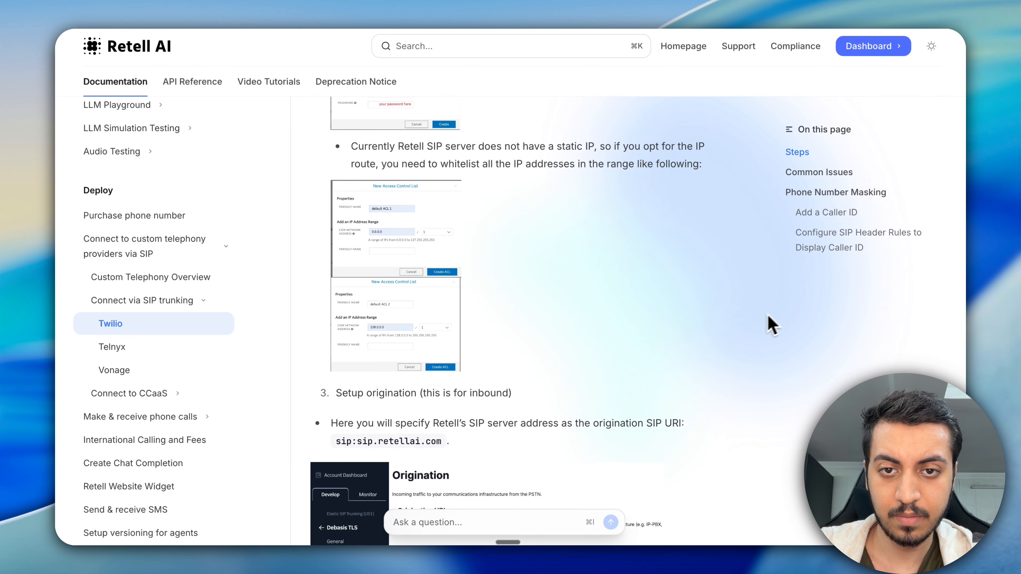
scroll(466, 234, "down", 3)
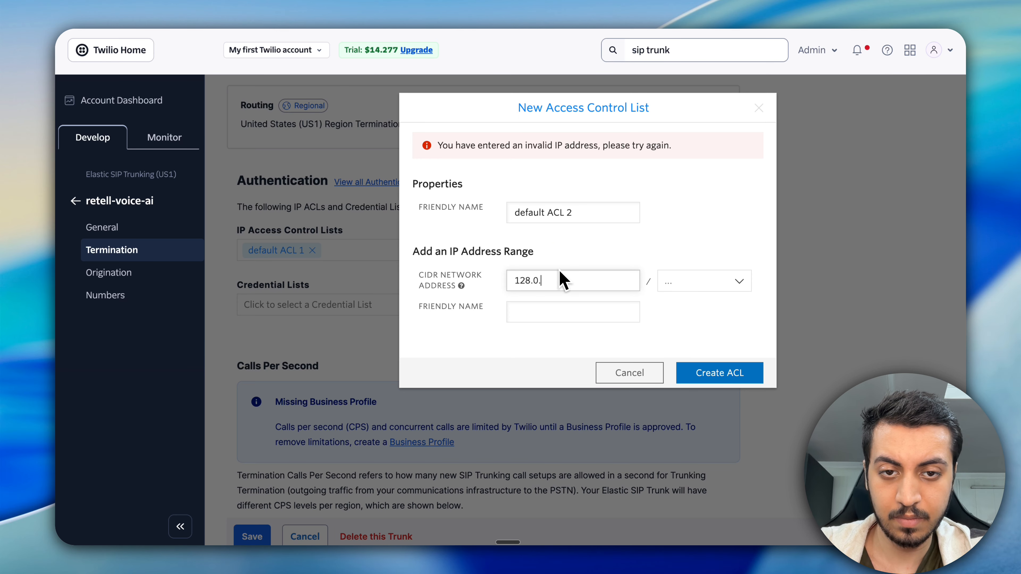
left_click(670, 281)
scroll(679, 346, "down", 10)
left_click(683, 392)
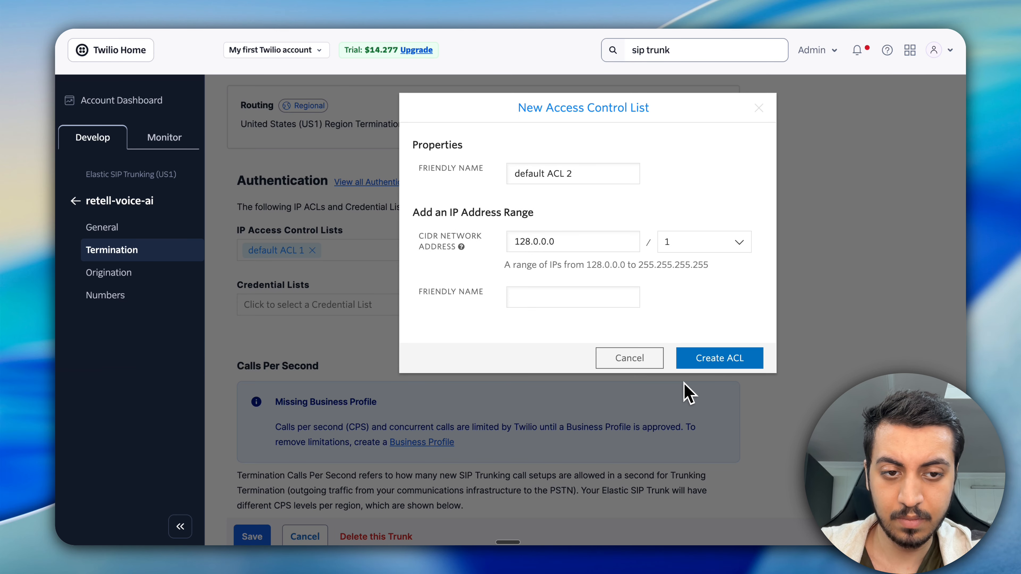
left_click(721, 367)
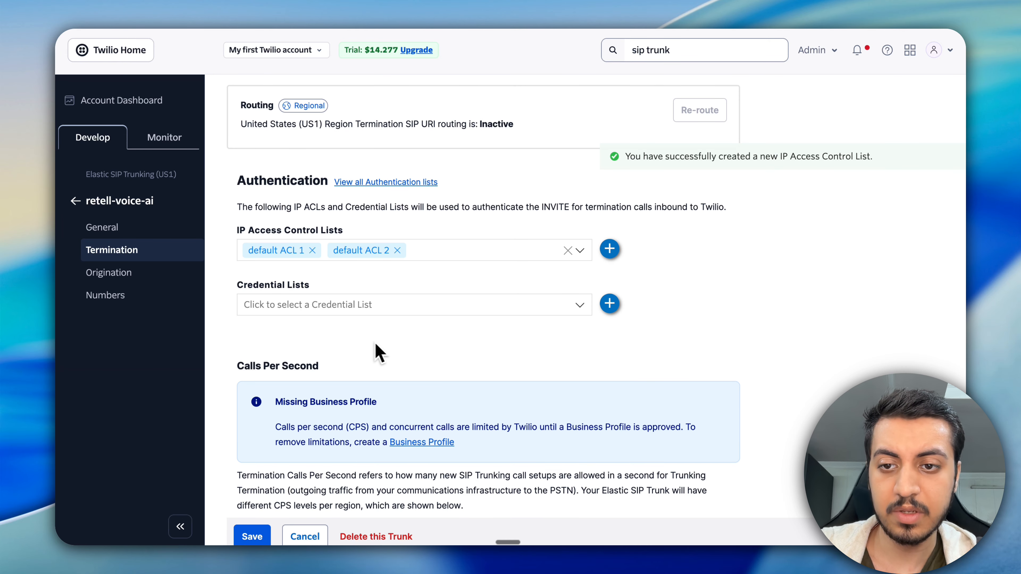
Step: Create a credential list named retell-voice-twilio with the username retell-twillio and a password, without saving the password in the browser
left_click(609, 304)
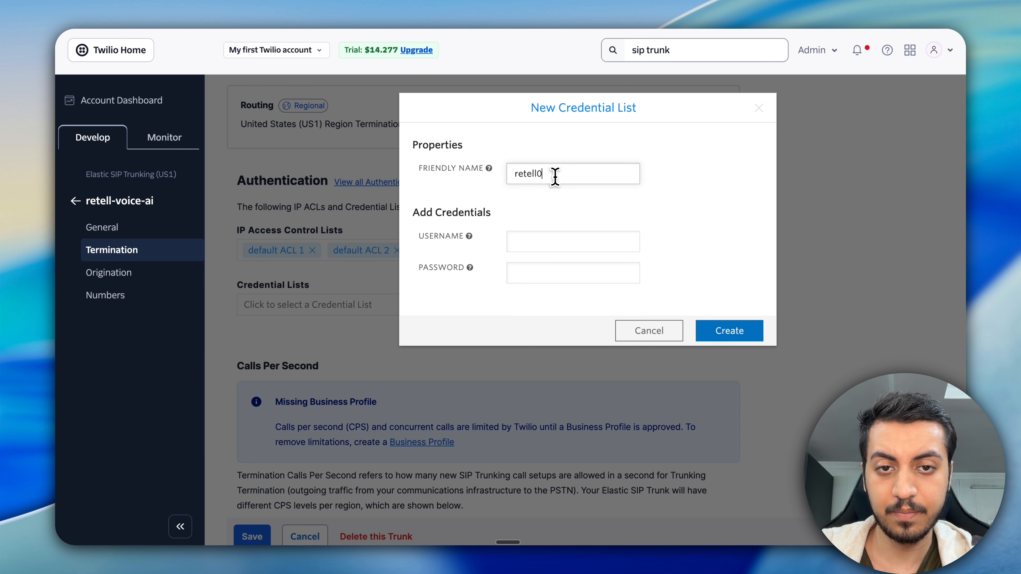
type("retell-twi")
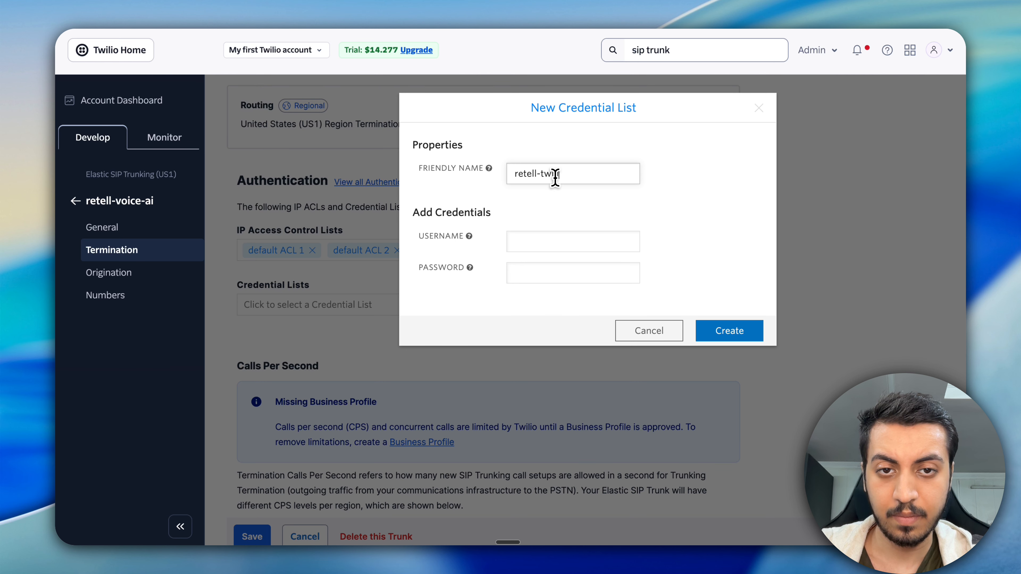
type("lio")
left_click(517, 238)
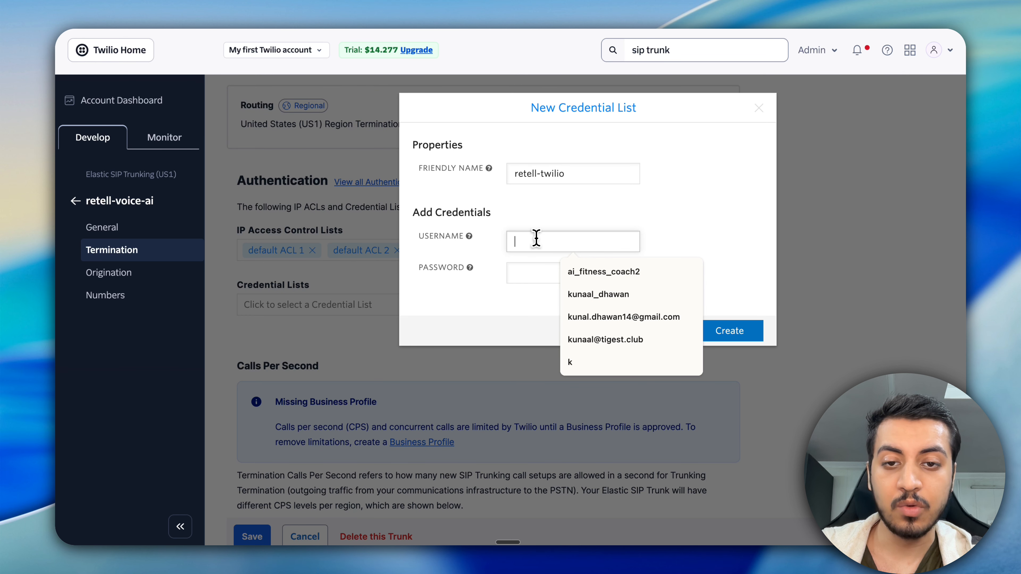
left_click(724, 220)
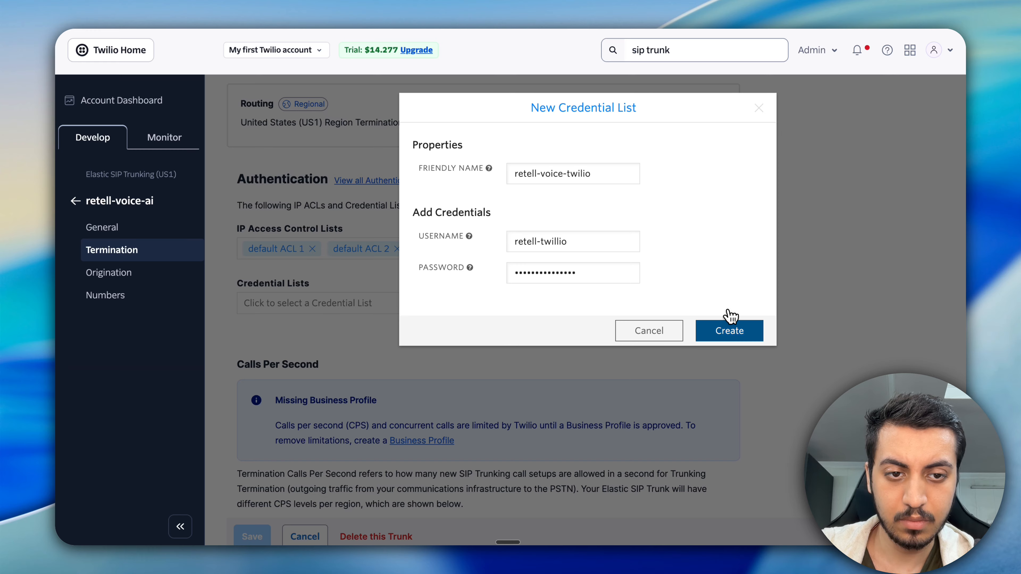
left_click(726, 330)
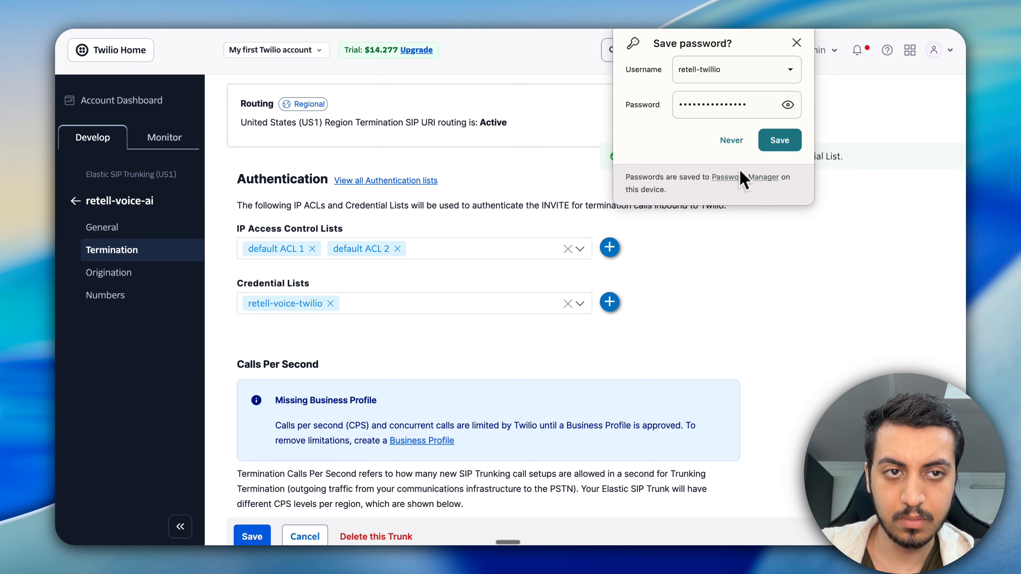
left_click(796, 42)
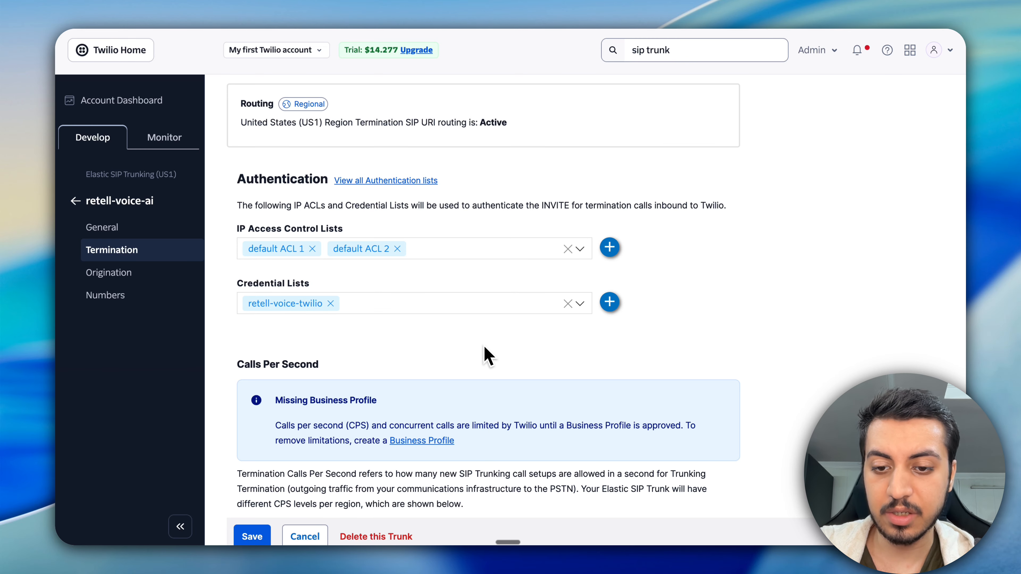
Step: Save the trunk's termination settings with the new access control lists and credential list
scroll(474, 370, "down", 5)
left_click(252, 536)
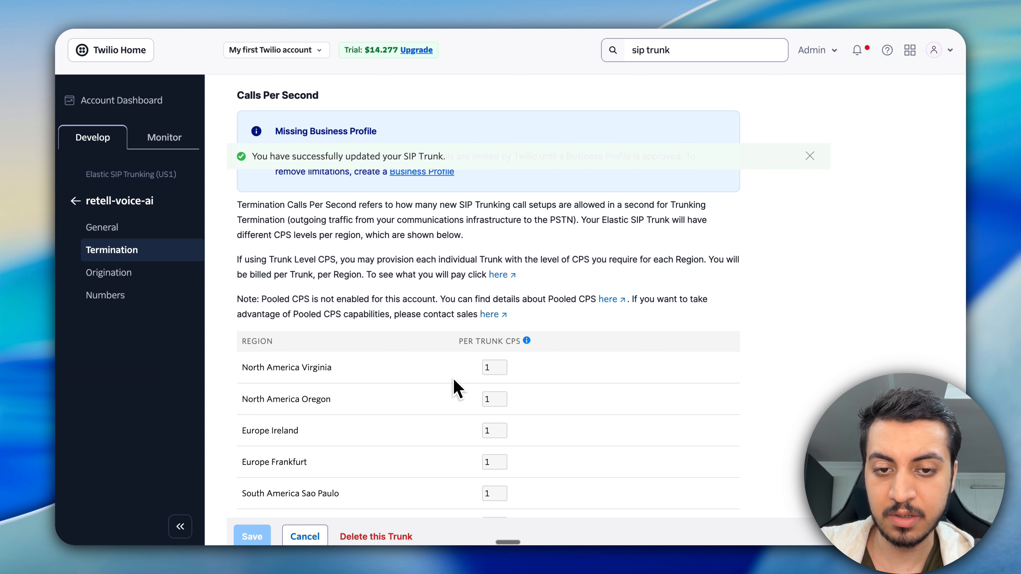
scroll(452, 382, "up", 5)
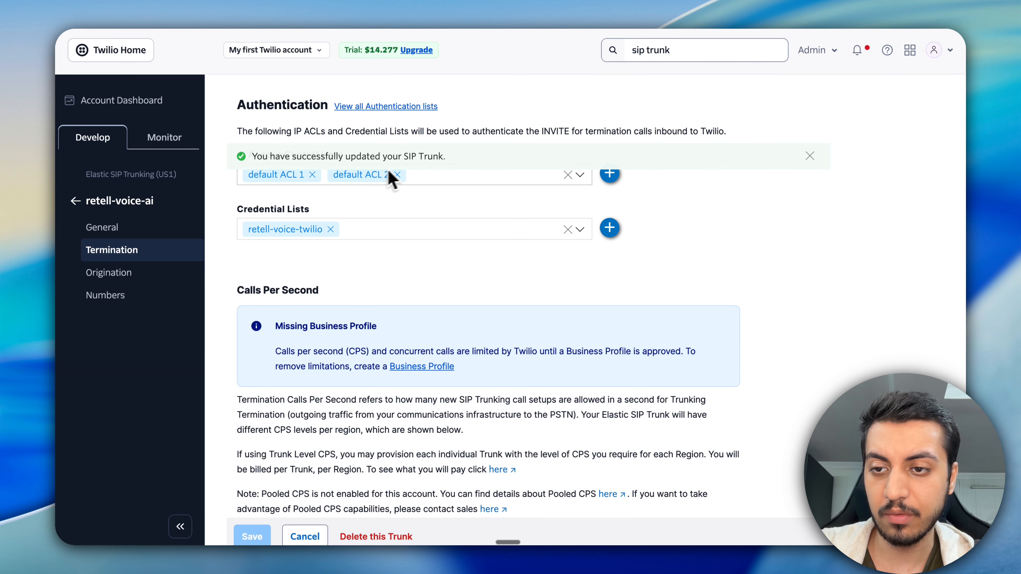
Step: Add sip:sip.retellai.com, copied from the Retell documentation, as the trunk's enabled origination SIP URI
left_click(114, 273)
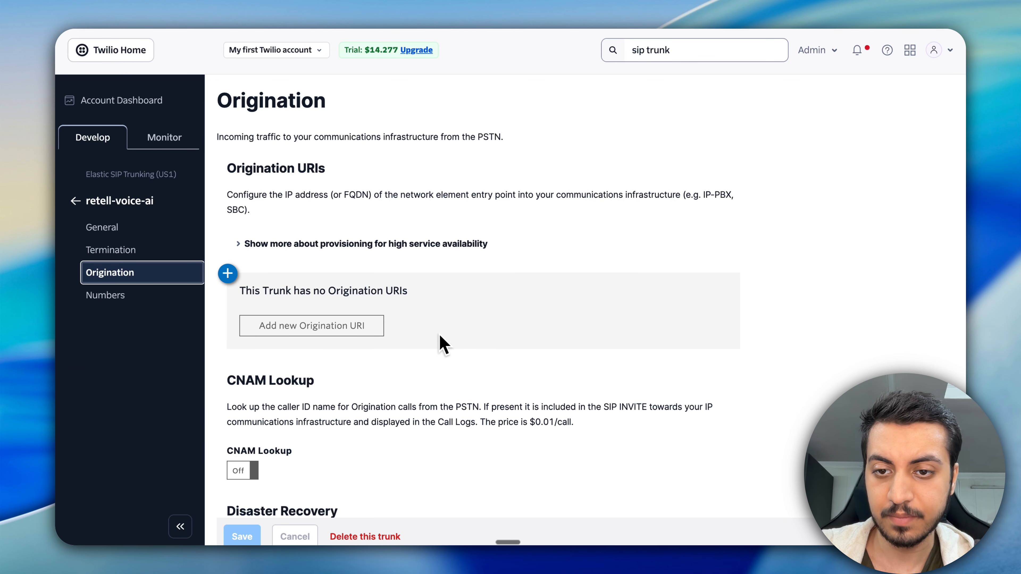
scroll(412, 354, "down", 1)
left_click(228, 237)
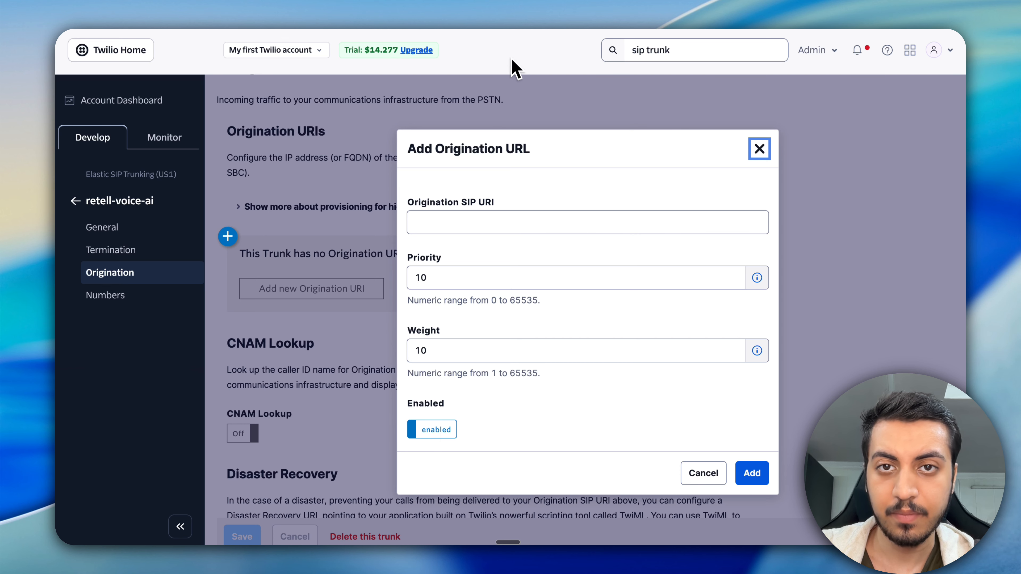
left_click(517, 30)
left_click(518, 243)
scroll(696, 305, "down", 1)
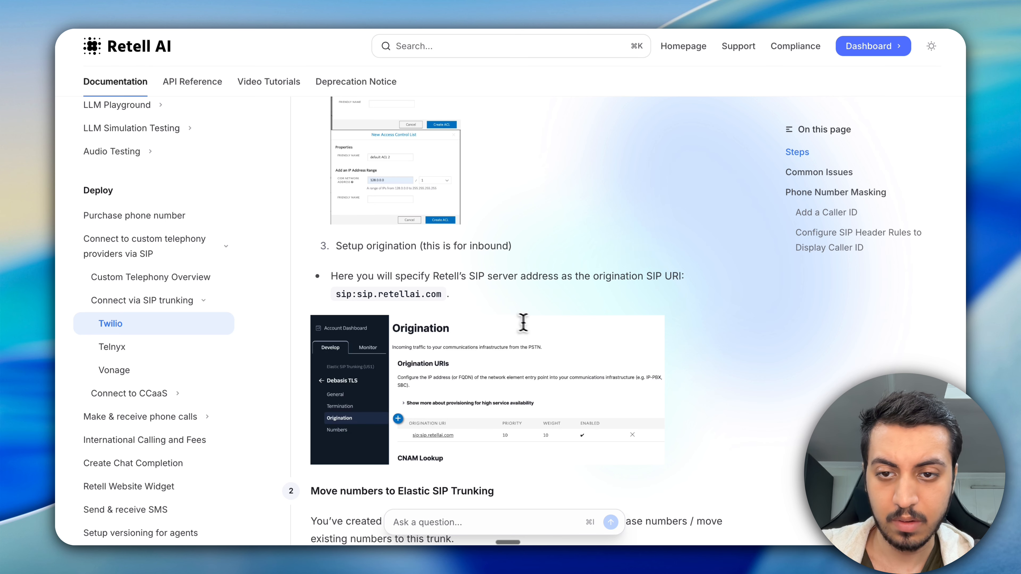
left_click_drag(337, 295, 441, 295)
key("super+c")
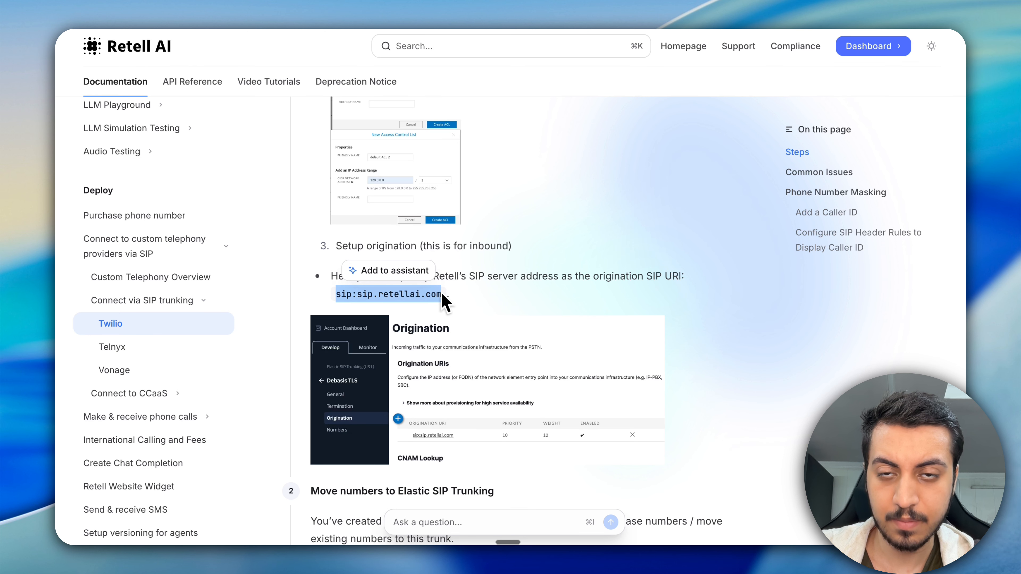
left_click(427, 30)
left_click(442, 220)
key("super+v")
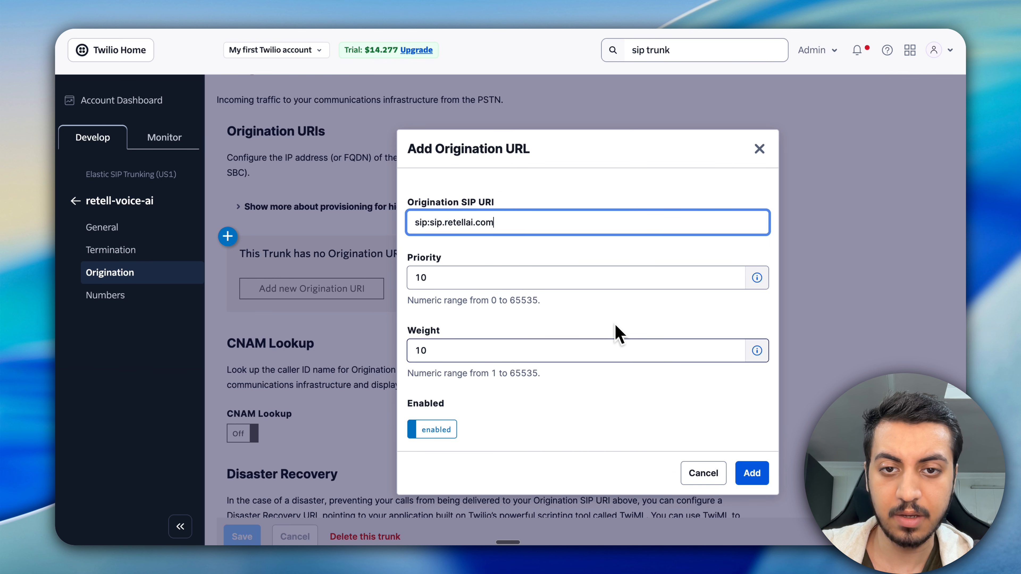
left_click(751, 472)
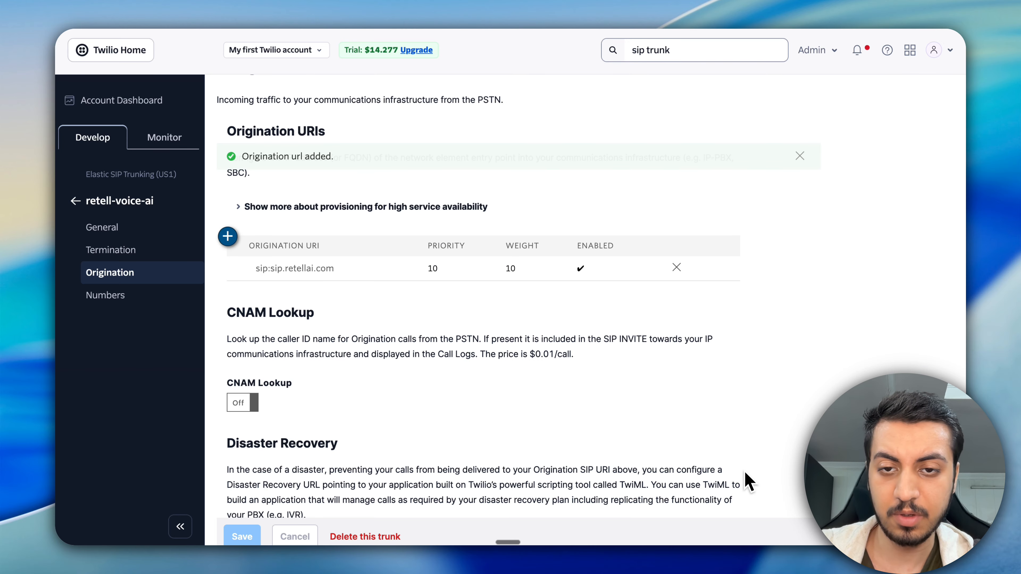
Step: Add the existing United States phone number to the retell-voice-ai trunk
scroll(790, 407, "down", 2)
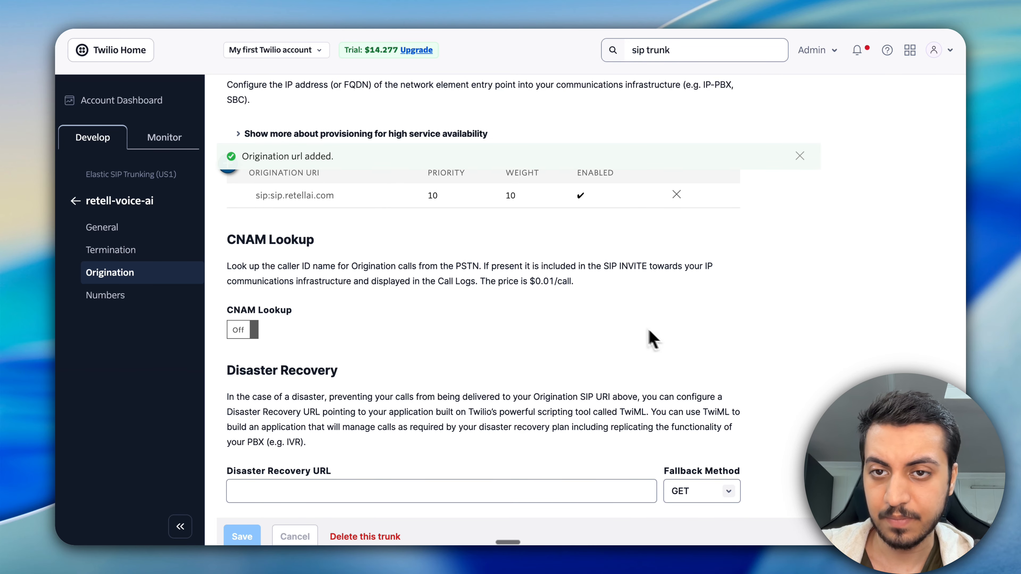
left_click(116, 296)
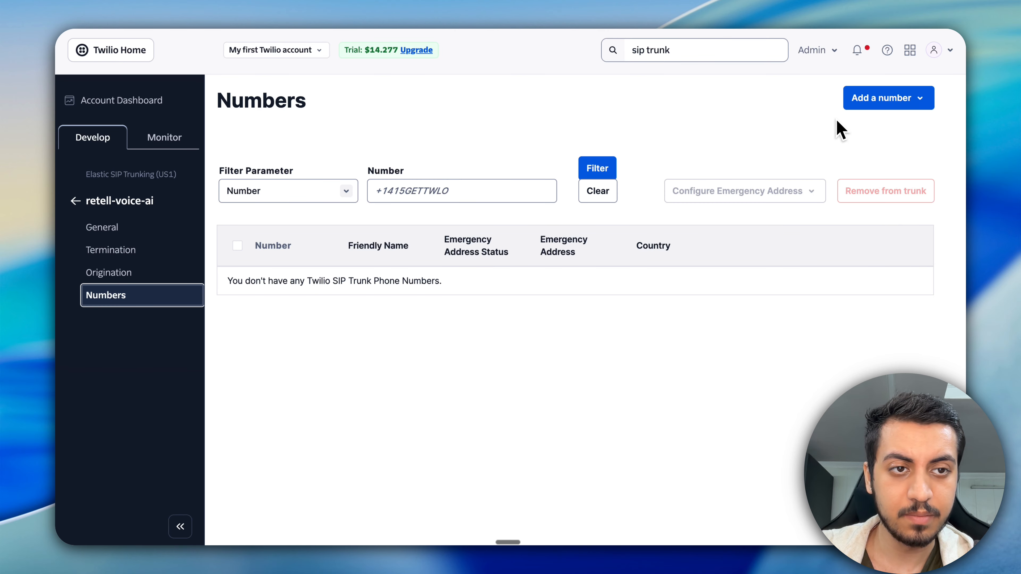
left_click(857, 101)
left_click(858, 132)
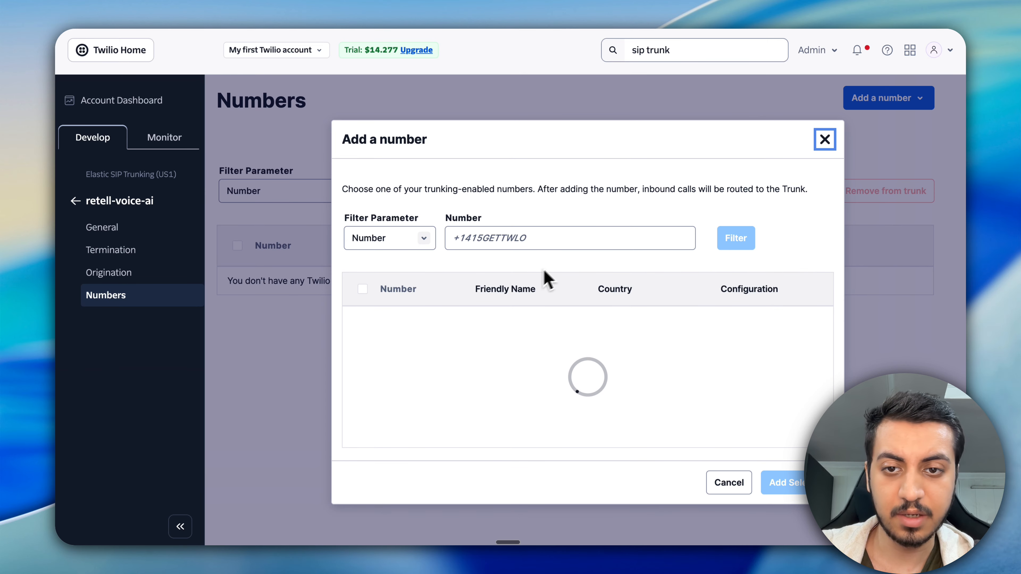
left_click(361, 373)
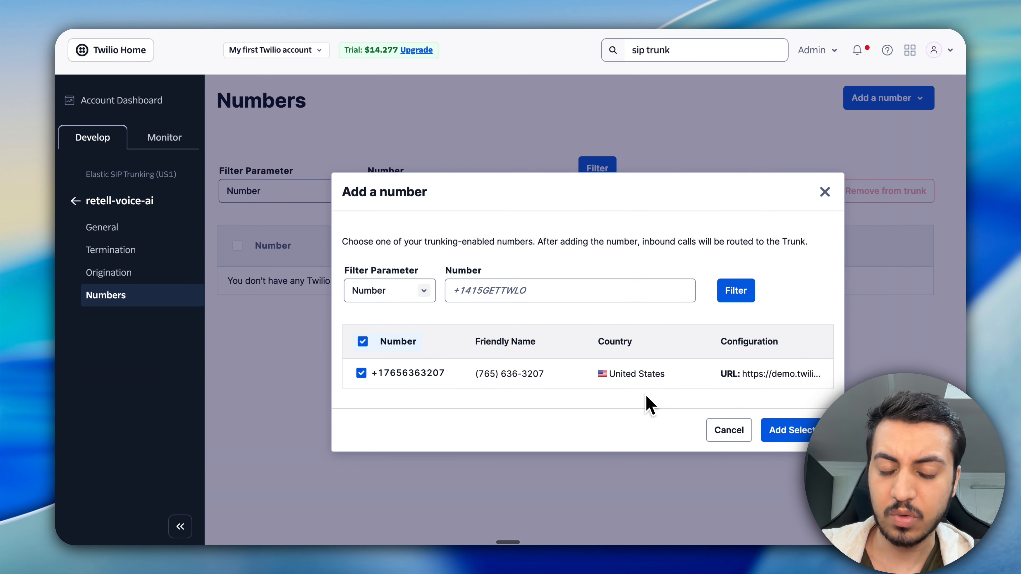
left_click(794, 430)
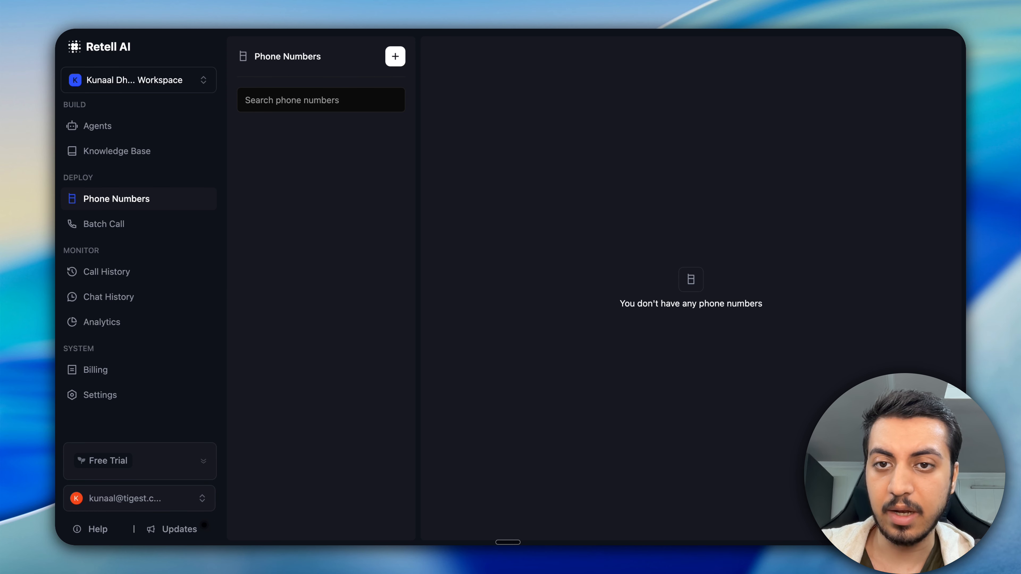
Step: In the Retell AI dashboard, start connecting a number via SIP trunking and enter the phone number copied from the Twilio trunk
left_click(395, 57)
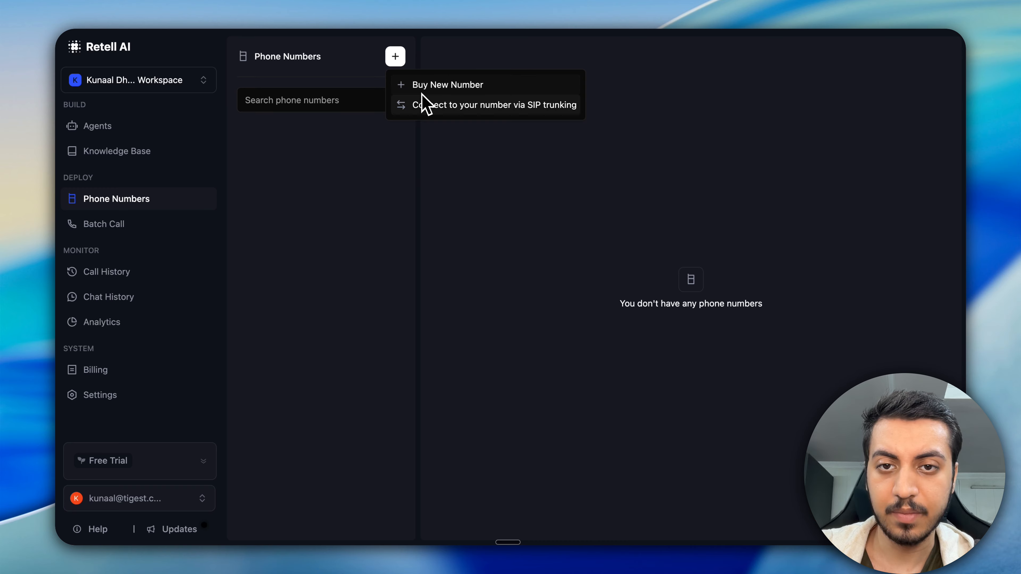
left_click(452, 117)
left_click(465, 189)
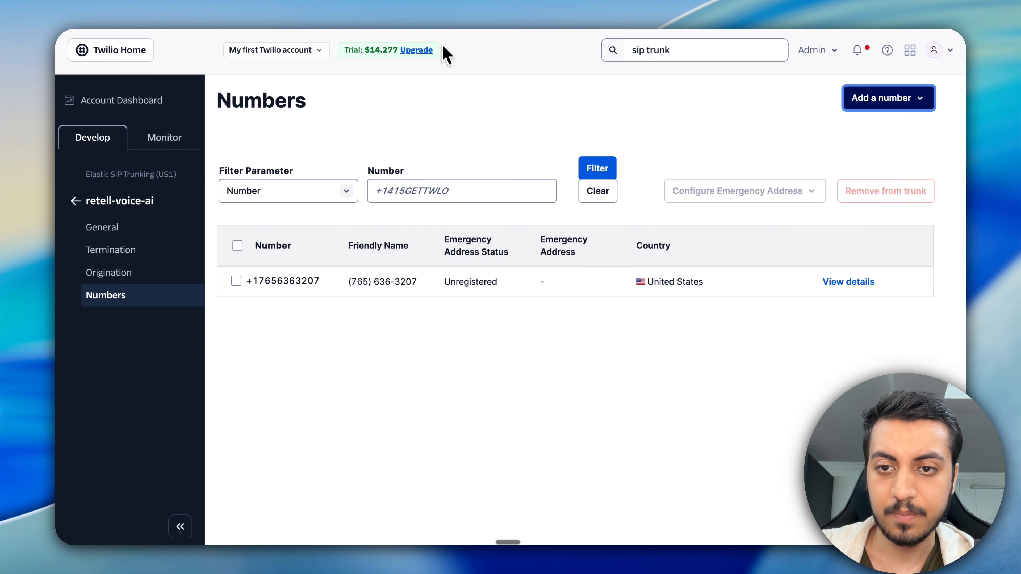
left_click_drag(248, 284, 335, 292)
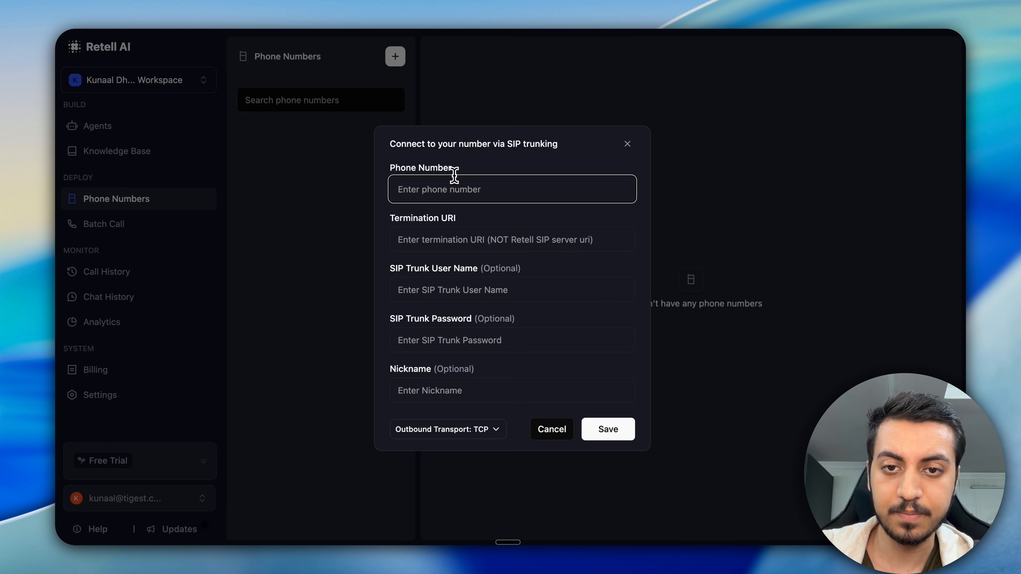
key("super+v")
Step: Set the Retell termination URI to voice-retell-agent.pstn.twilio.com, copied in two parts from the Twilio trunk's termination settings
left_click(454, 232)
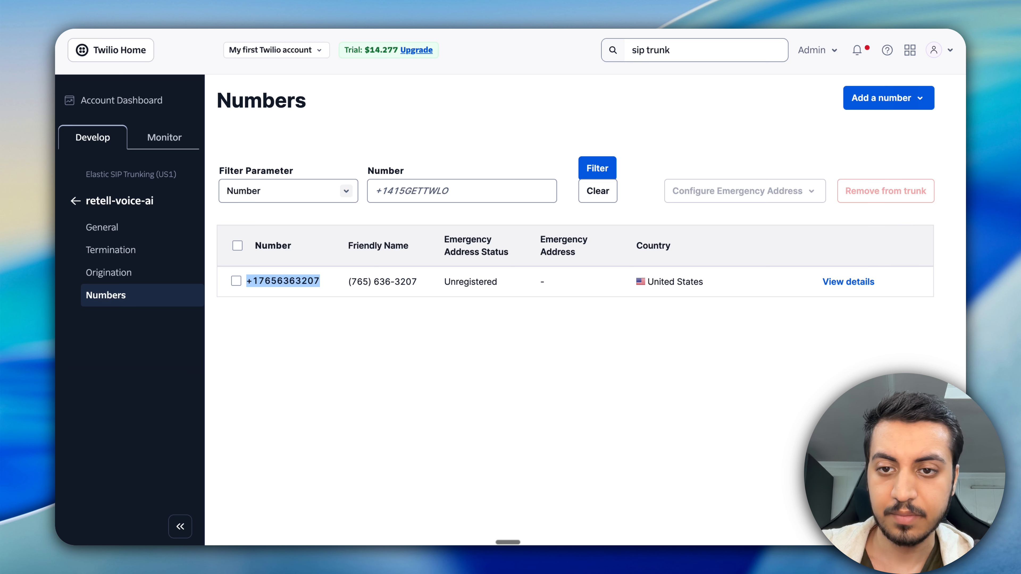
left_click(125, 250)
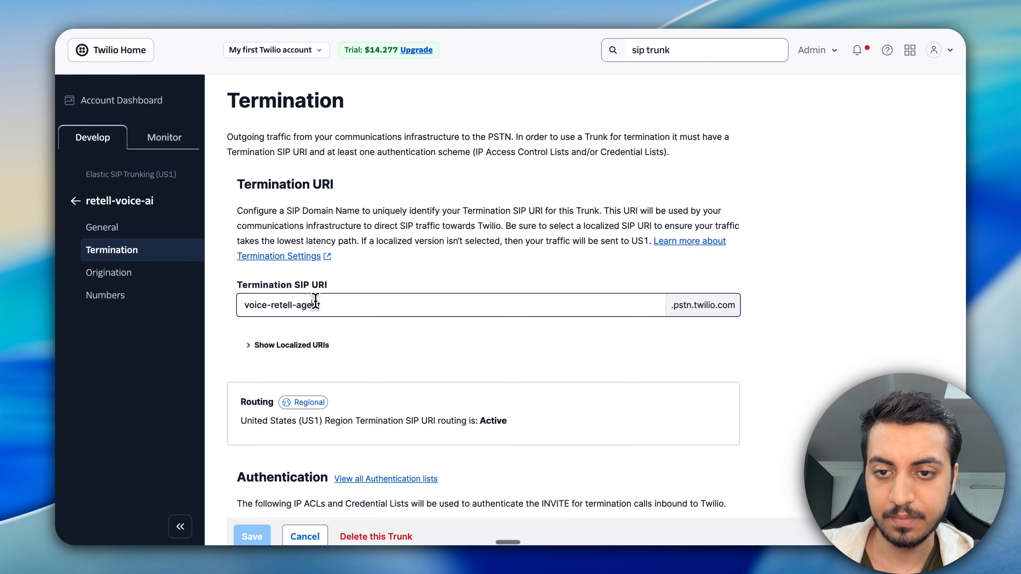
left_click_drag(318, 305, 320, 286)
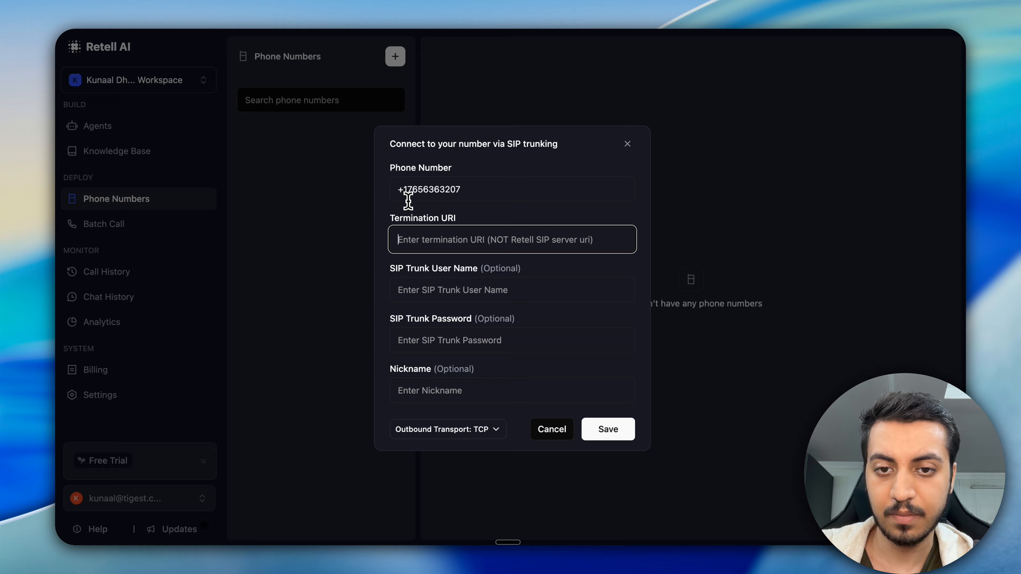
type("voice-retell-agent")
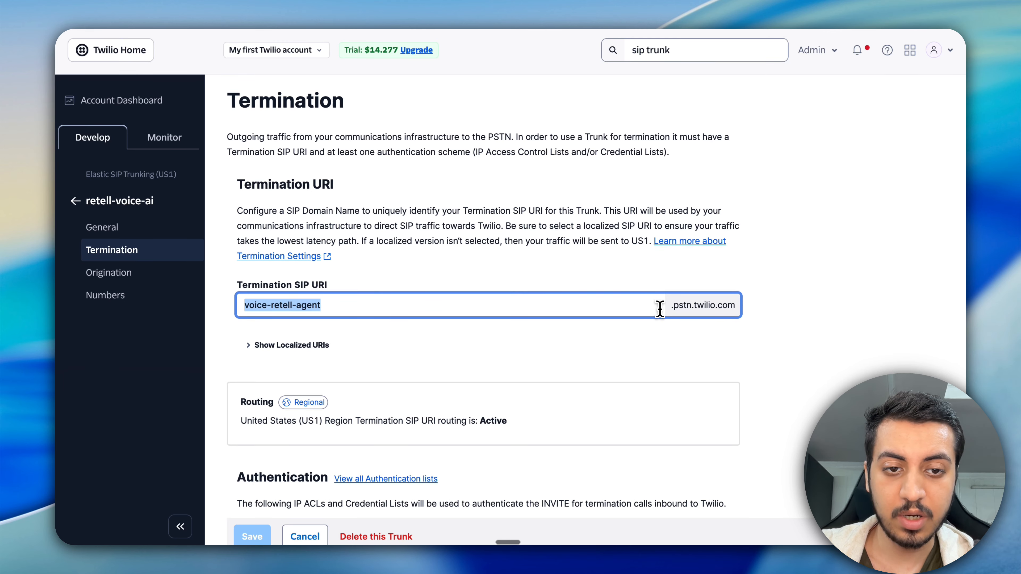
left_click_drag(667, 305, 739, 305)
key("ctrl+c")
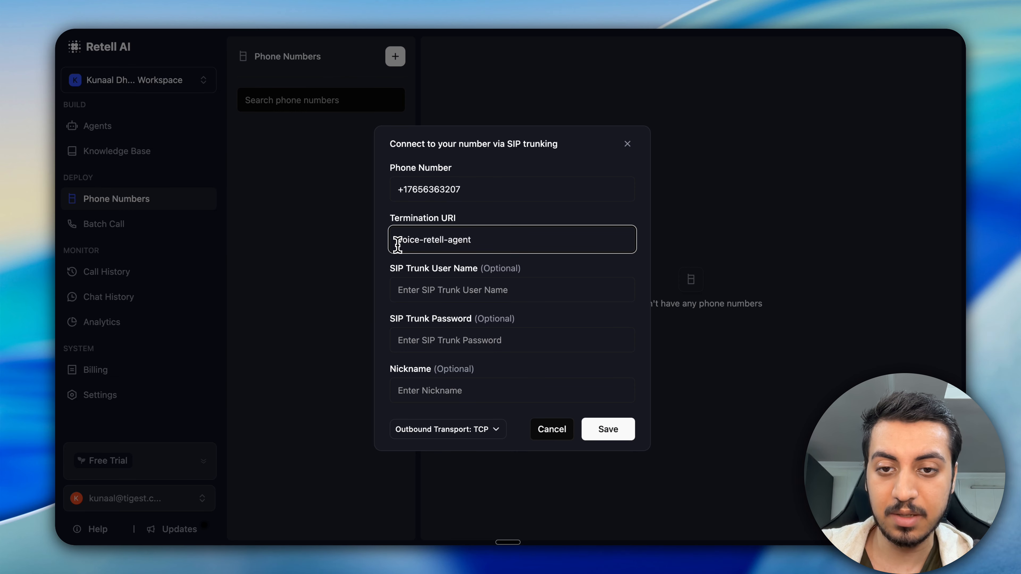
left_click(491, 240)
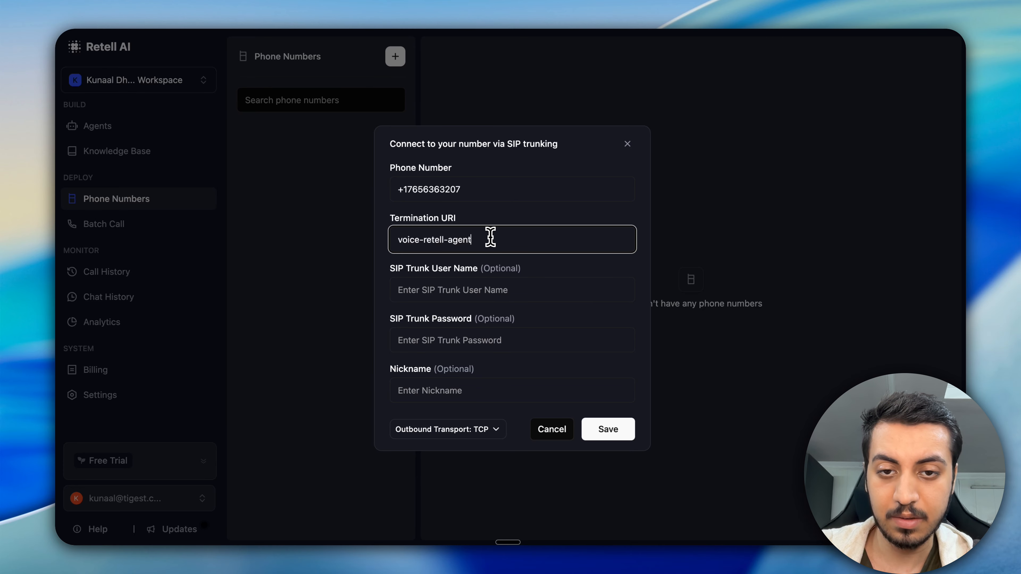
key("ctrl+v")
left_click(532, 267)
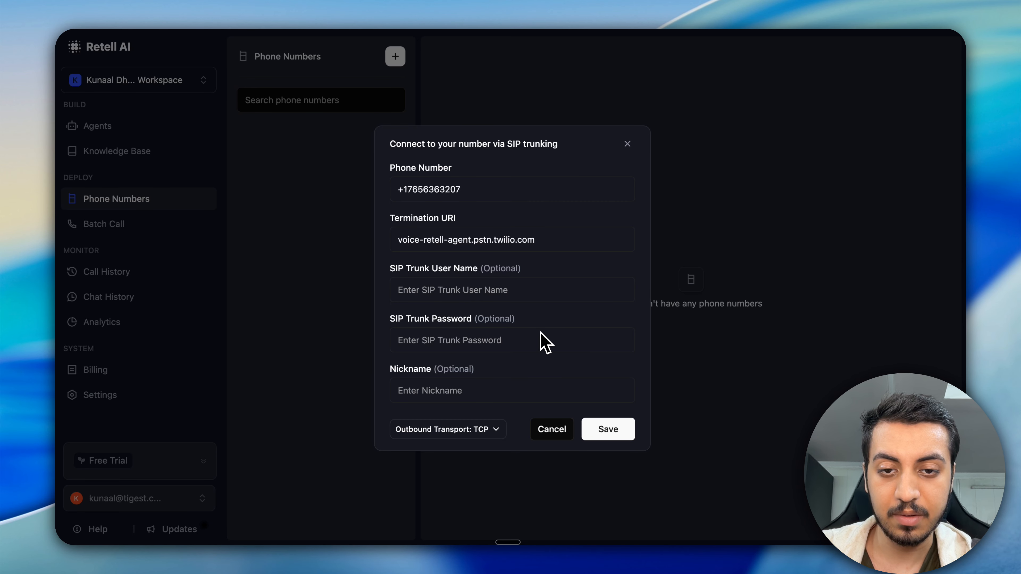
Step: Fill in the SIP trunk user name retell-twillio and the SIP trunk password from the saved credentials
left_click(825, 33)
left_click(806, 204)
left_click(603, 289)
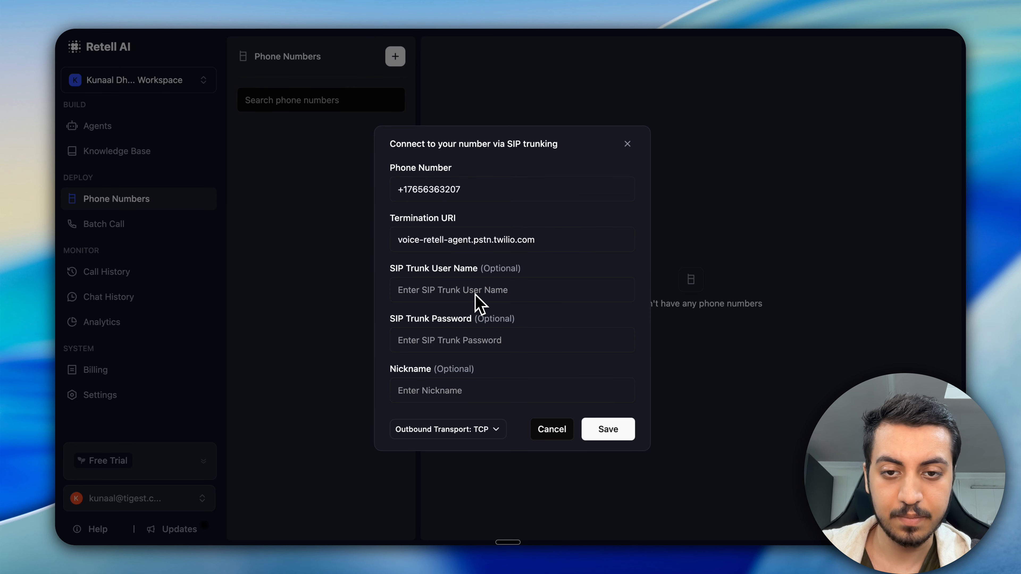
key("super+v")
left_click(498, 336)
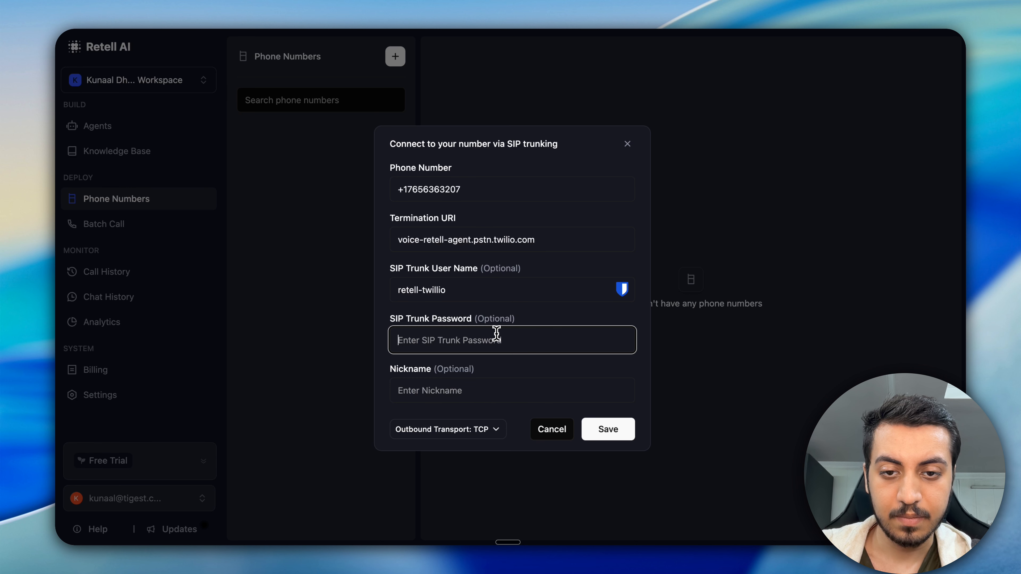
left_click(827, 32)
left_click(806, 248)
left_click(492, 342)
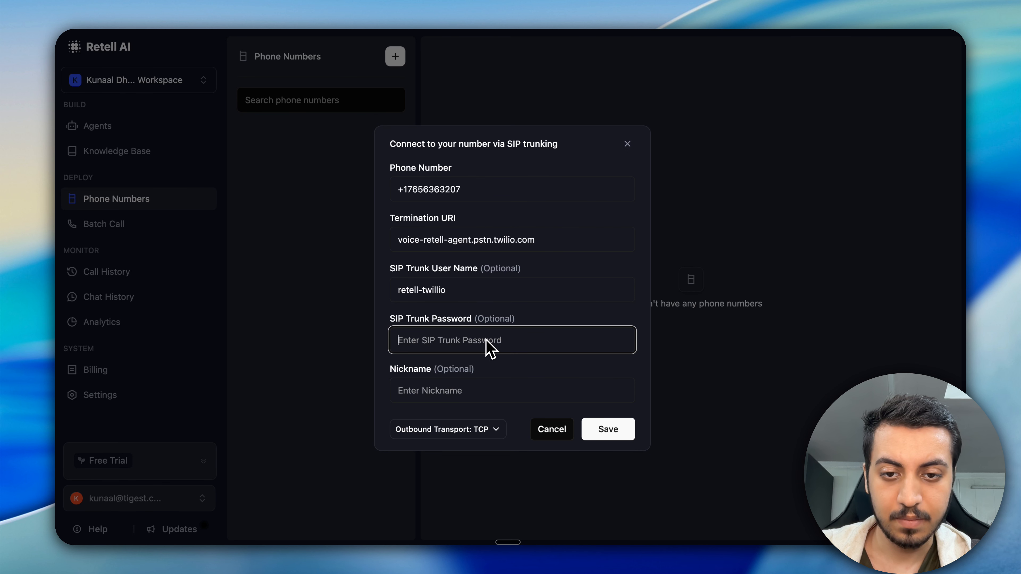
key("super+v")
Step: Nickname the number retell-twilio, save the SIP trunk connection and dismiss the overlay covering the page
left_click(495, 391)
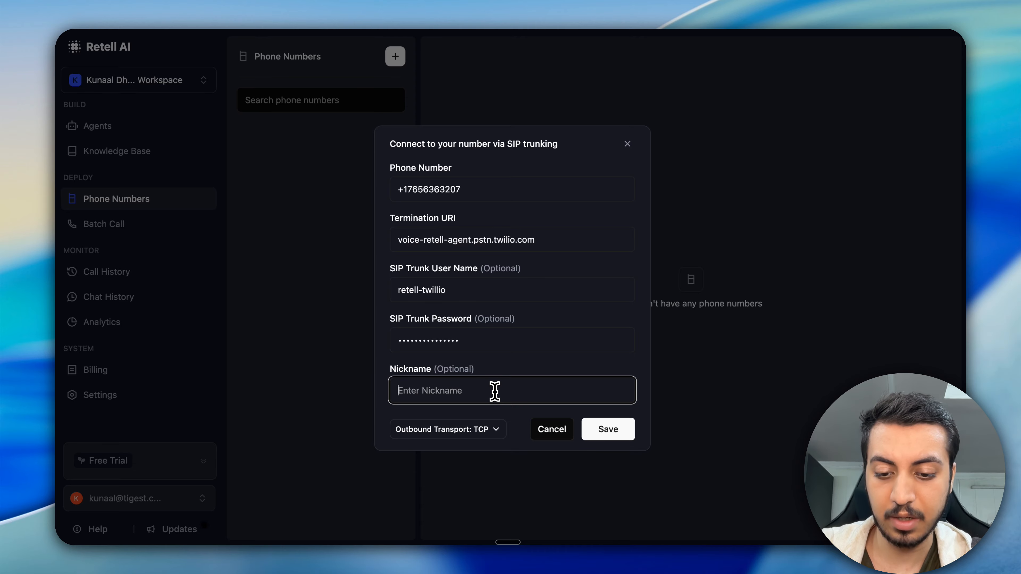
type("retell-tw")
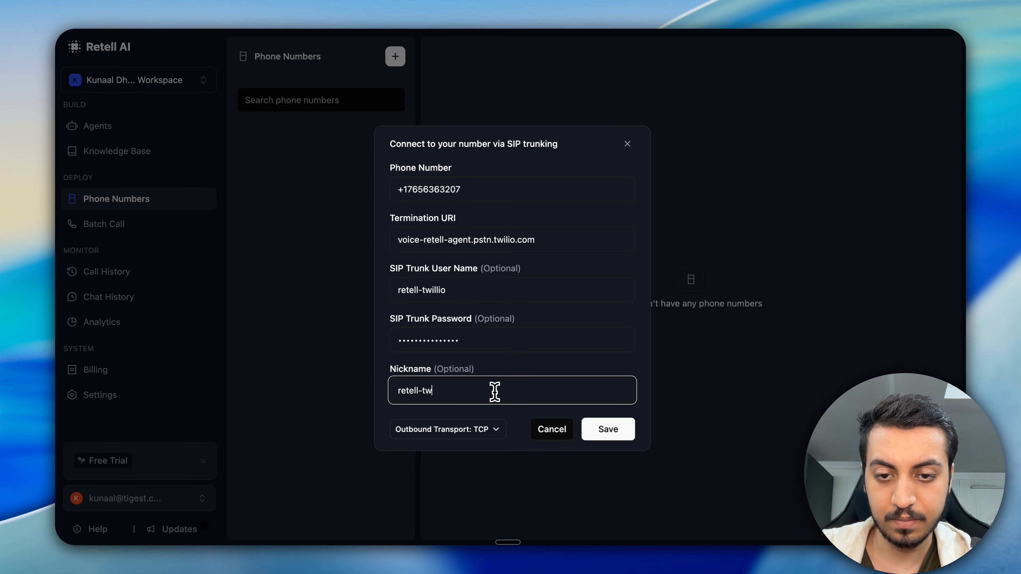
type("ilio")
left_click(589, 425)
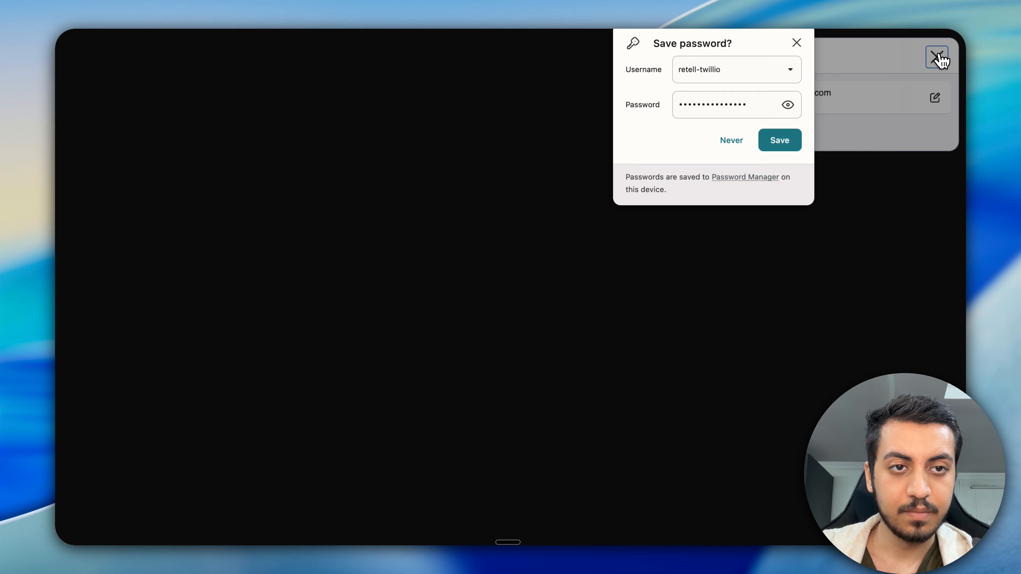
left_click(937, 57)
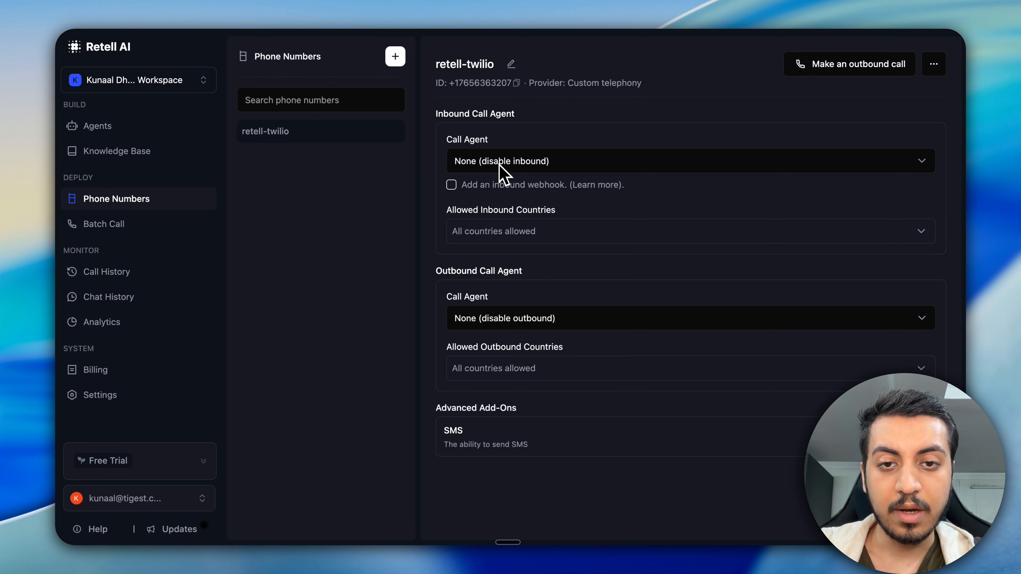
Step: Assign version V2 of the Single-Prompt Agent as both the inbound and the outbound call agent for retell-twilio
left_click(551, 161)
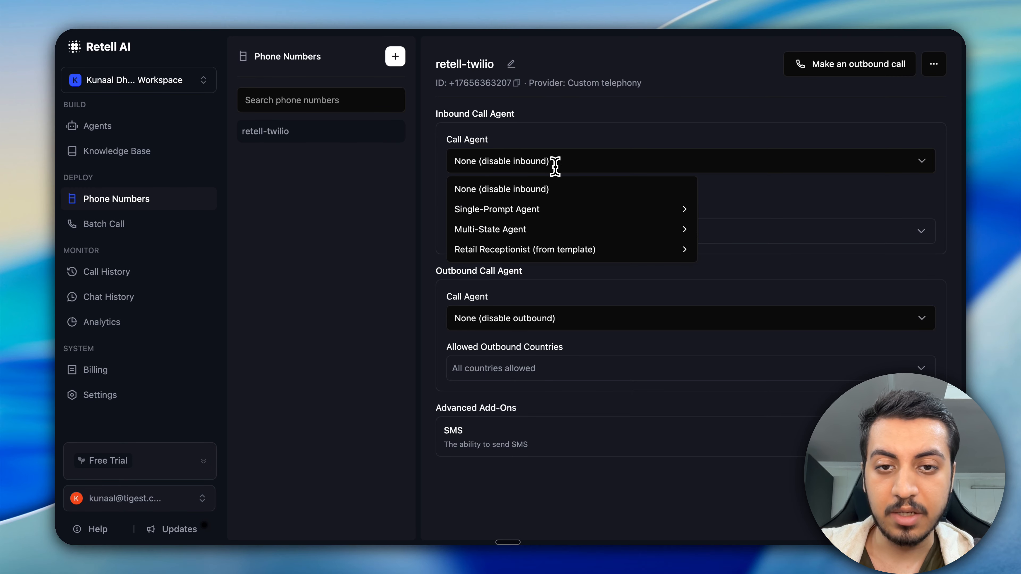
mouse_move(543, 218)
left_click(731, 234)
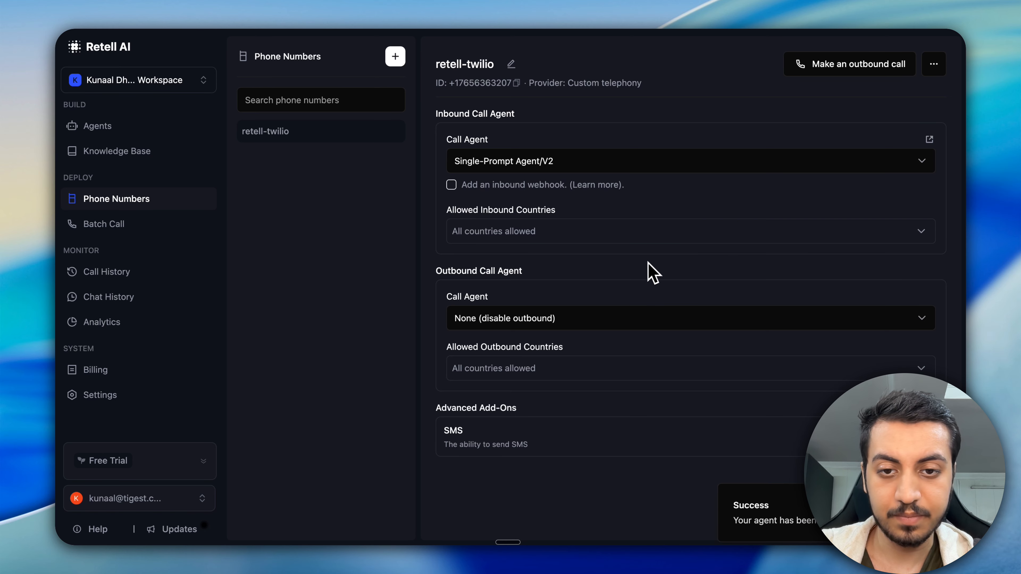
left_click(572, 314)
mouse_move(655, 365)
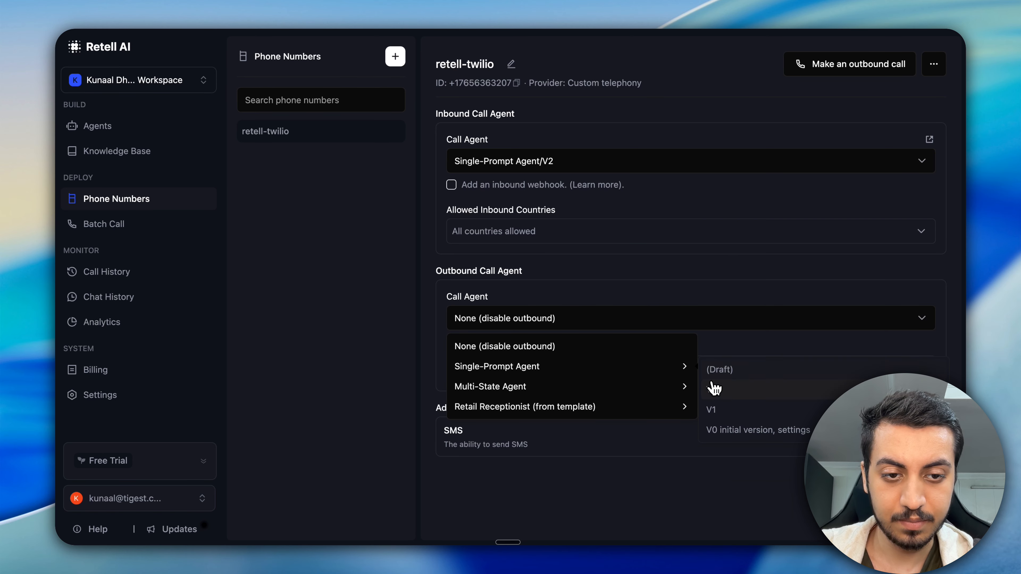
left_click(712, 387)
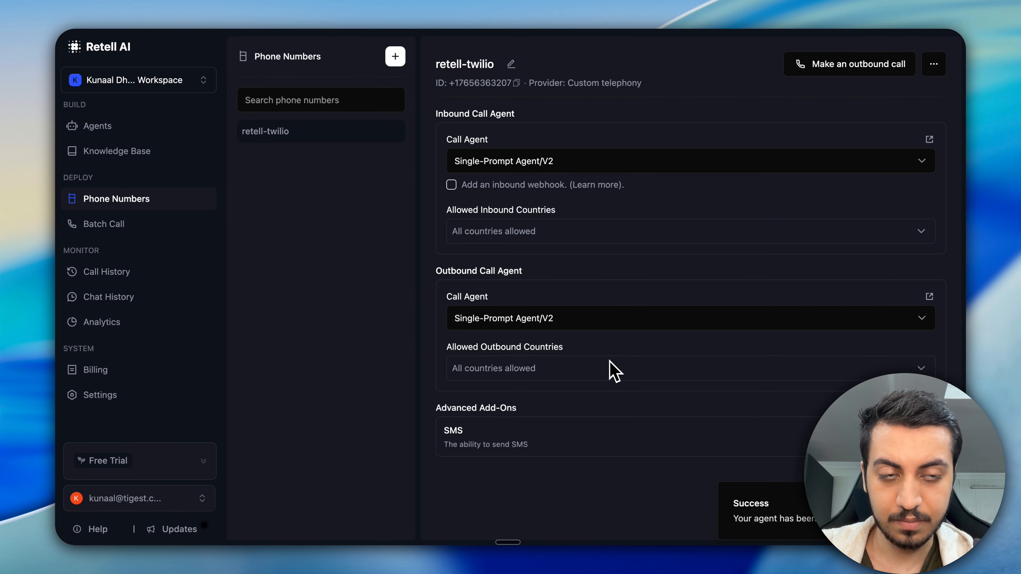
Step: Place a test outbound call from retell-twilio, entering the recipient's phone number in E.164 format
left_click(842, 74)
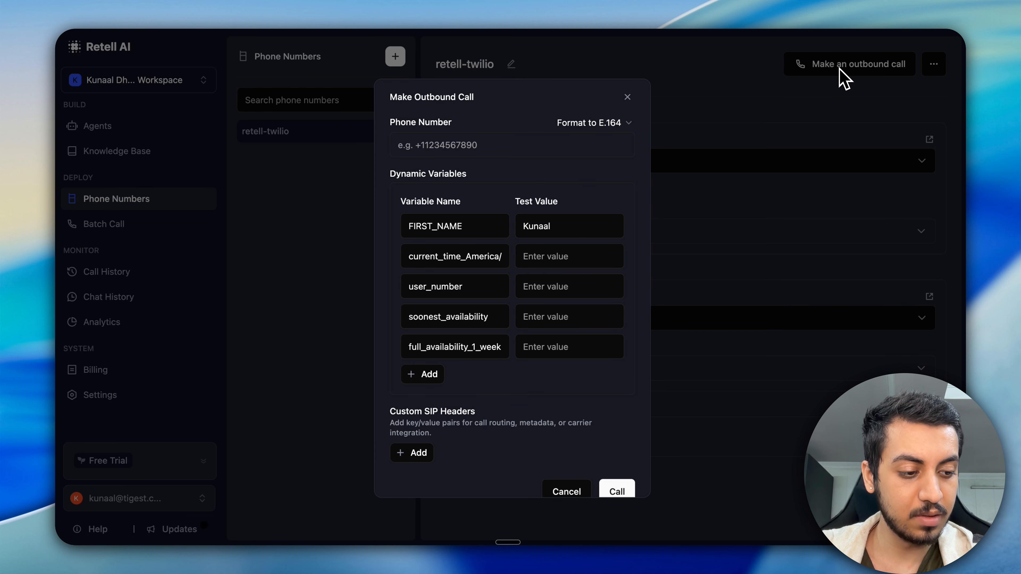
key("ctrl+v")
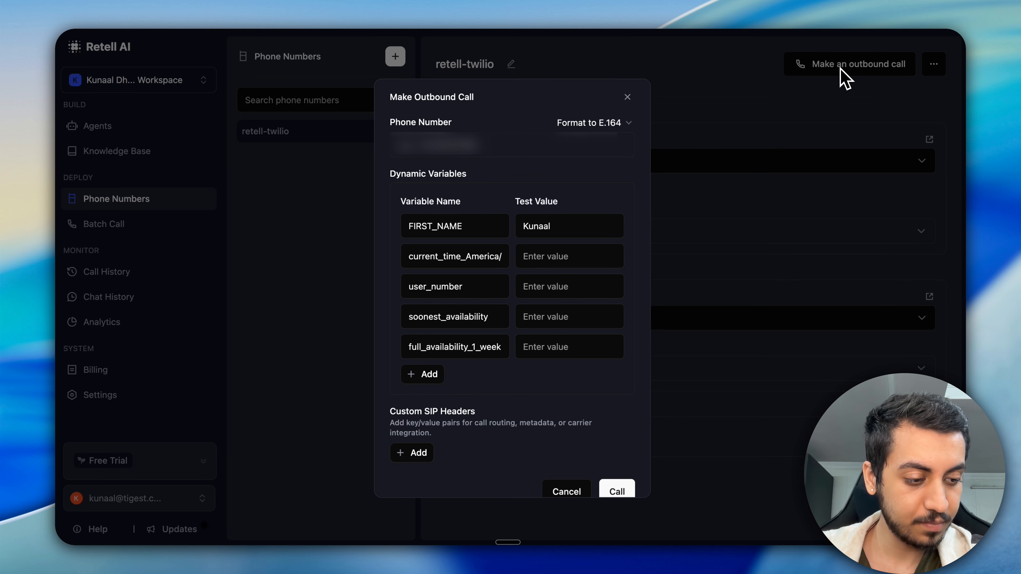
left_click(489, 144)
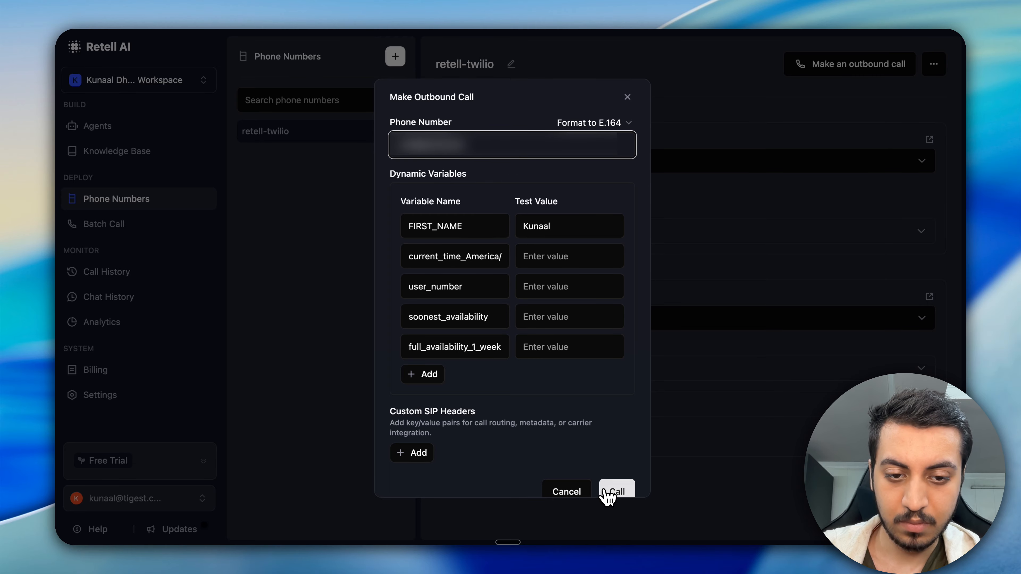
left_click(618, 493)
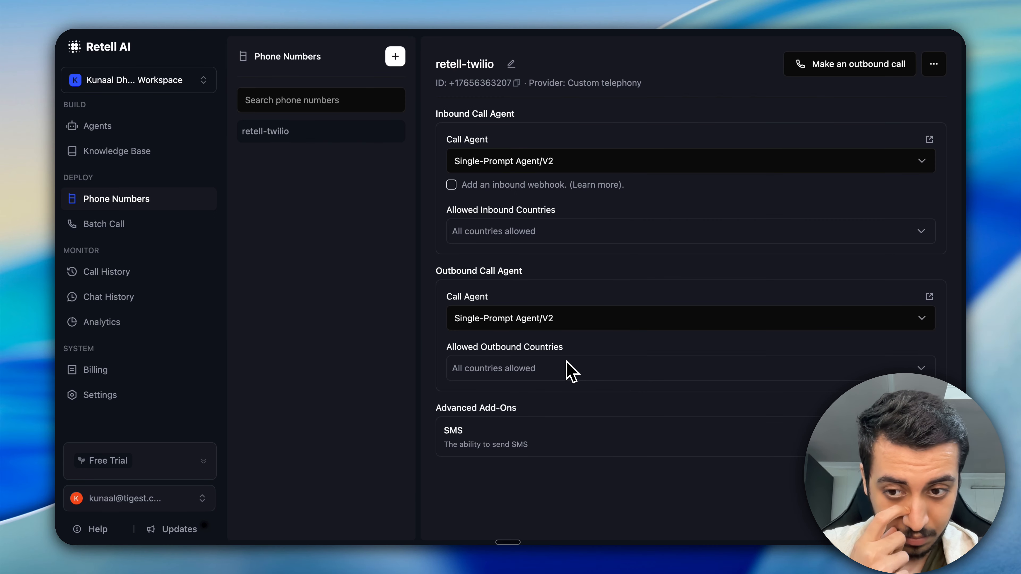